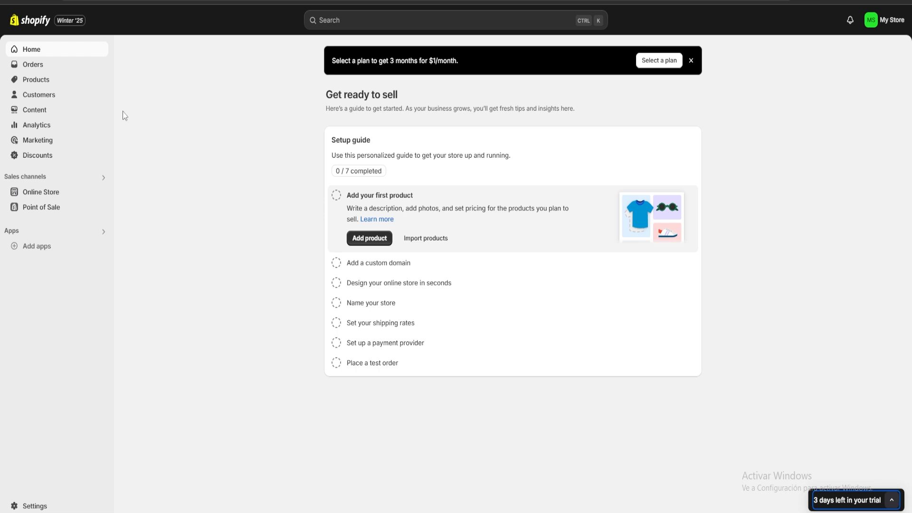
# Step: Start a new product and title it "Powerlifting for Beginner's"
pyautogui.click(51, 86)
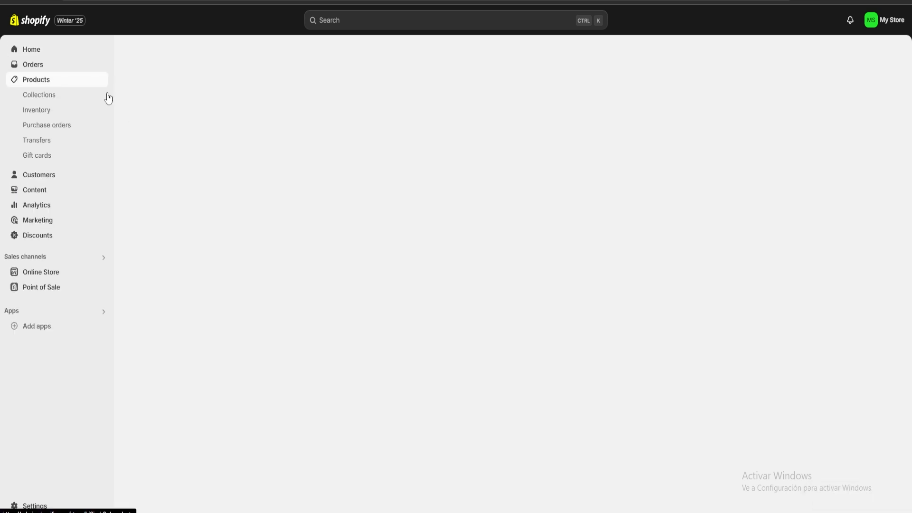
pyautogui.click(280, 192)
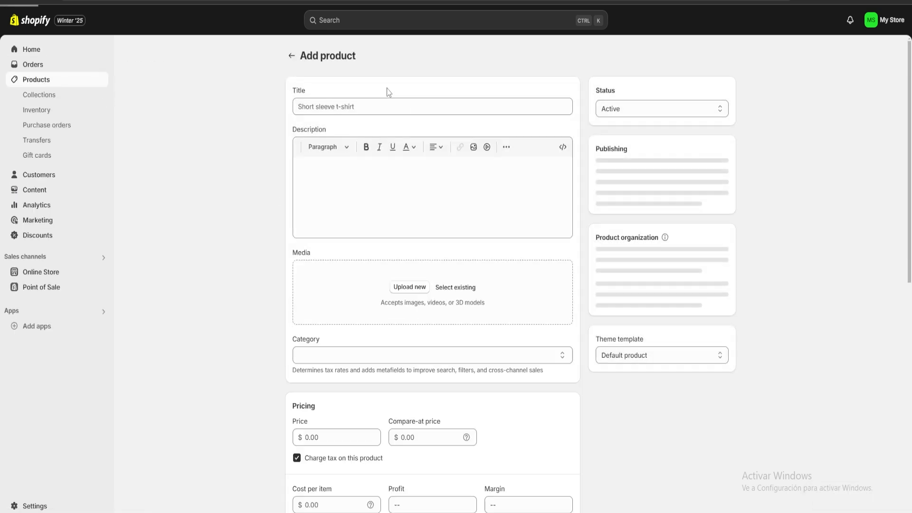
pyautogui.click(378, 106)
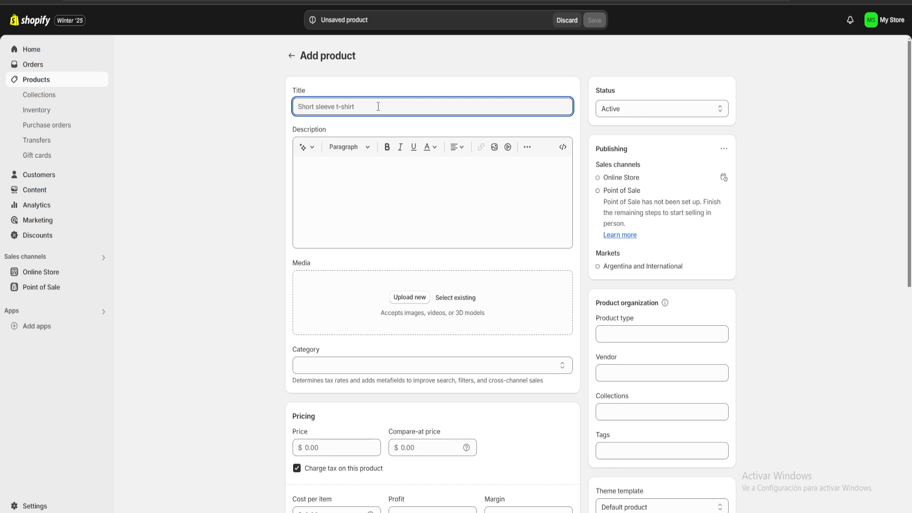
pyautogui.write('Beginner Introduc')
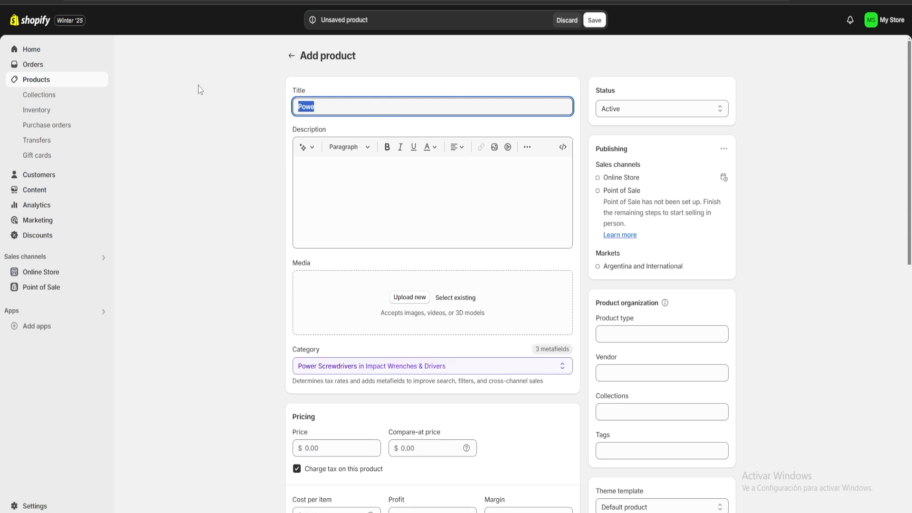
pyautogui.press('BackSpace')
pyautogui.write("Powerlifting for Beginner's")
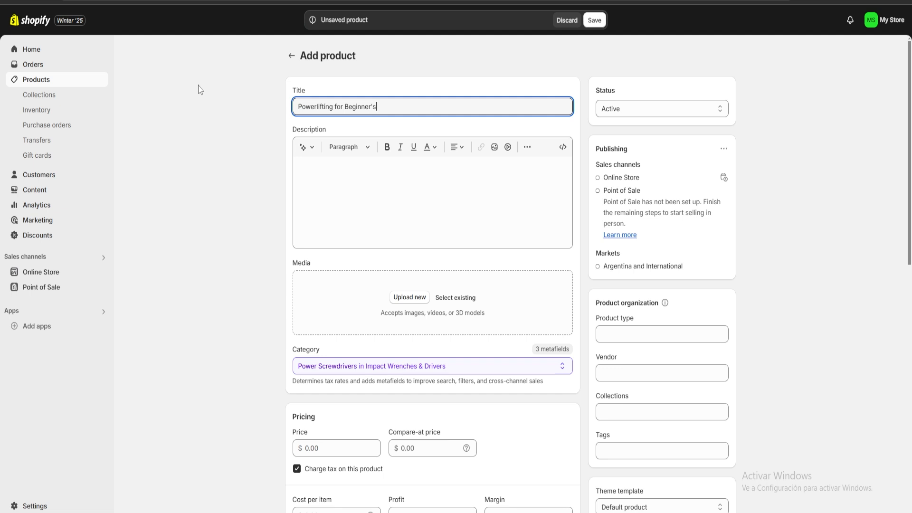
# Step: Generate a product description with the copied title "Powerlifting for Beginner's" as keywords, and keep the generated text
pyautogui.moveTo(399, 108); pyautogui.dragTo(267, 111)
pyautogui.hotkey('ctrl', 'c')
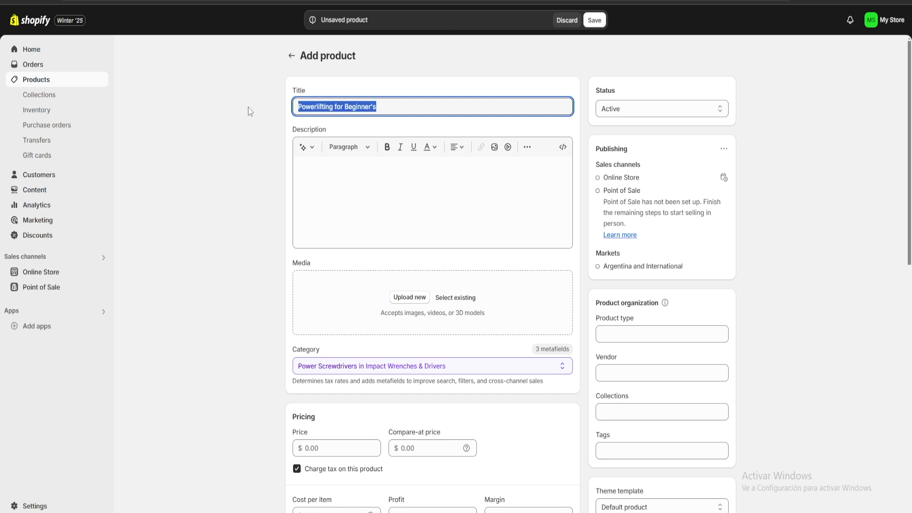
pyautogui.click(409, 197)
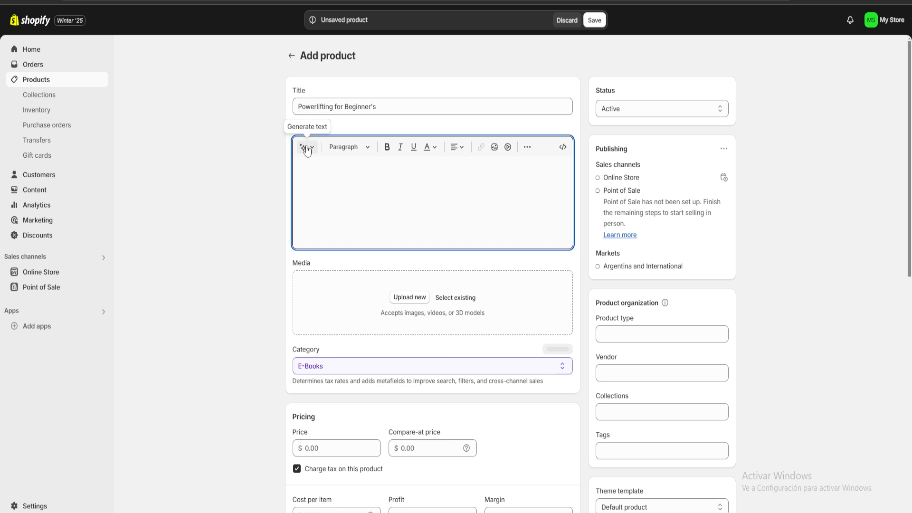
pyautogui.click(307, 150)
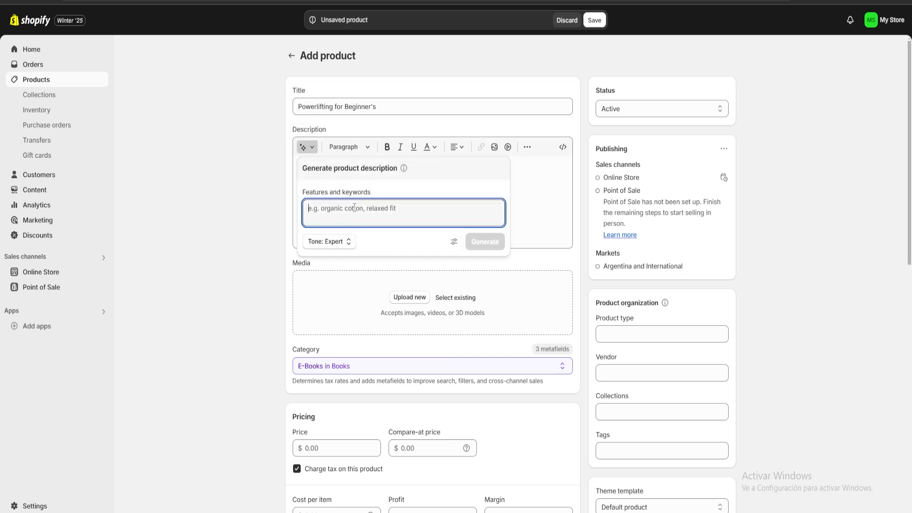
pyautogui.hotkey('ctrl', 'v')
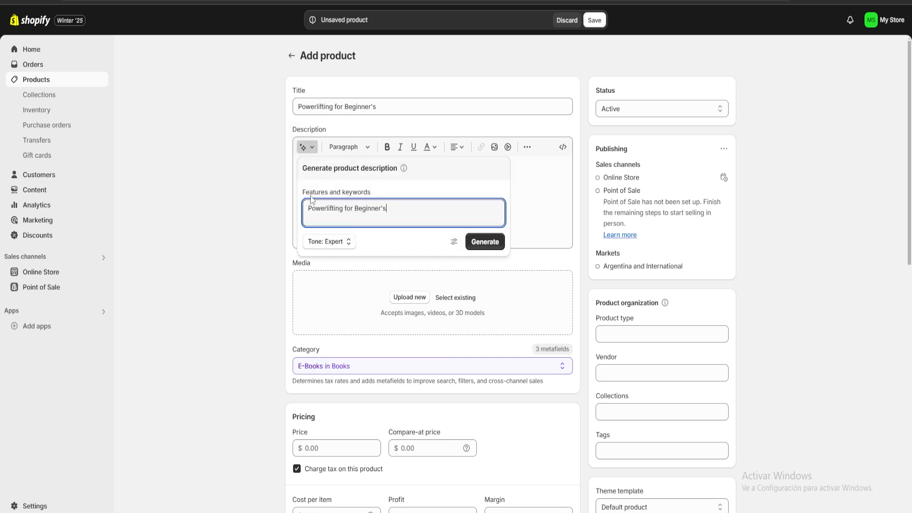
pyautogui.click(487, 245)
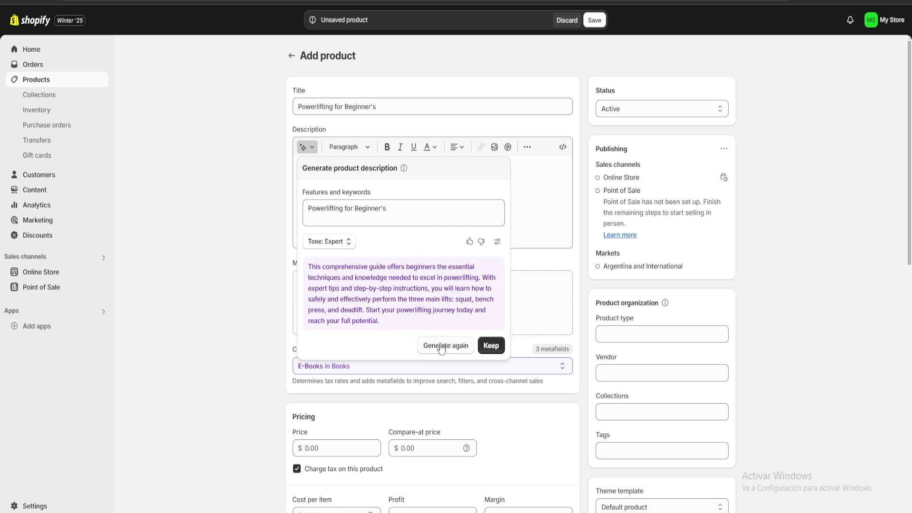
pyautogui.click(492, 346)
# Step: Upload the image caadc603fa2a42e6a455deb87abaee82 from the imagenes random folder as the product's media
pyautogui.scroll(-3, 464, 222)
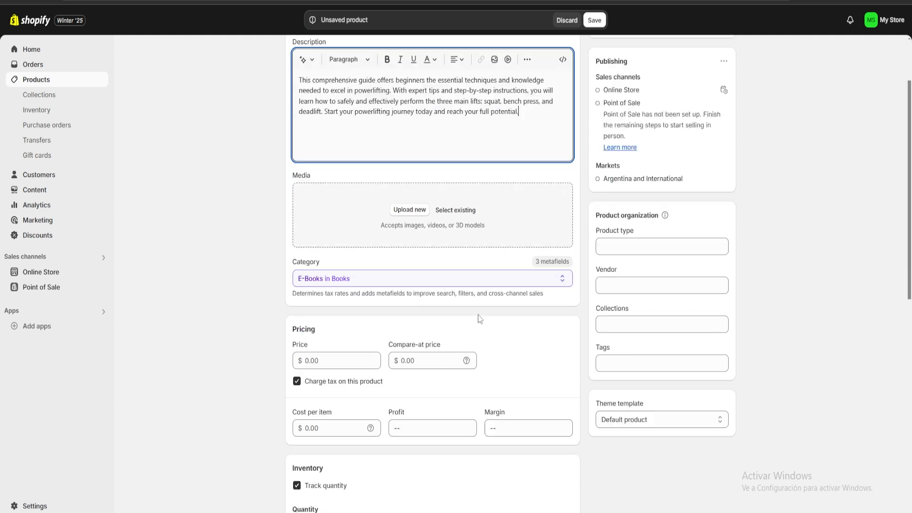
pyautogui.scroll(3, 409, 190)
pyautogui.click(417, 301)
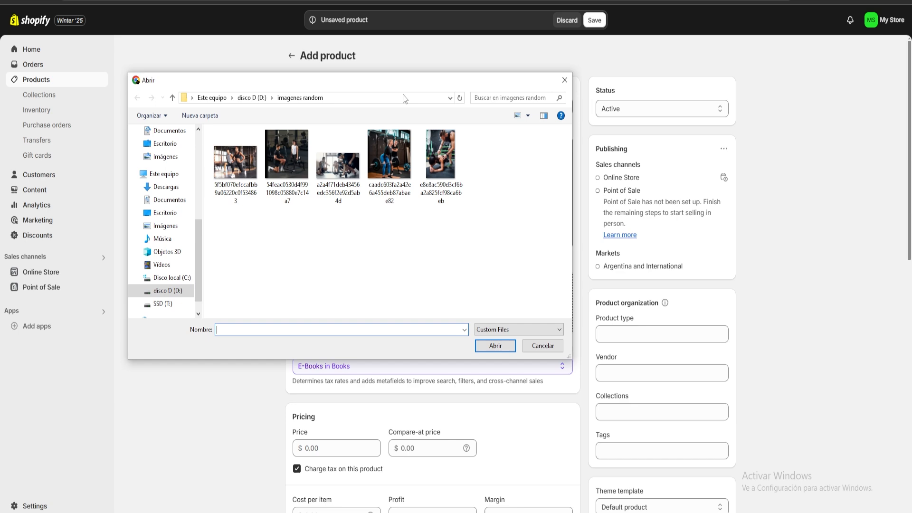
pyautogui.doubleClick(401, 172)
# Step: Replace the suggested E-Books category with Fitness & Wellness in Personal Services
pyautogui.scroll(-3, 455, 284)
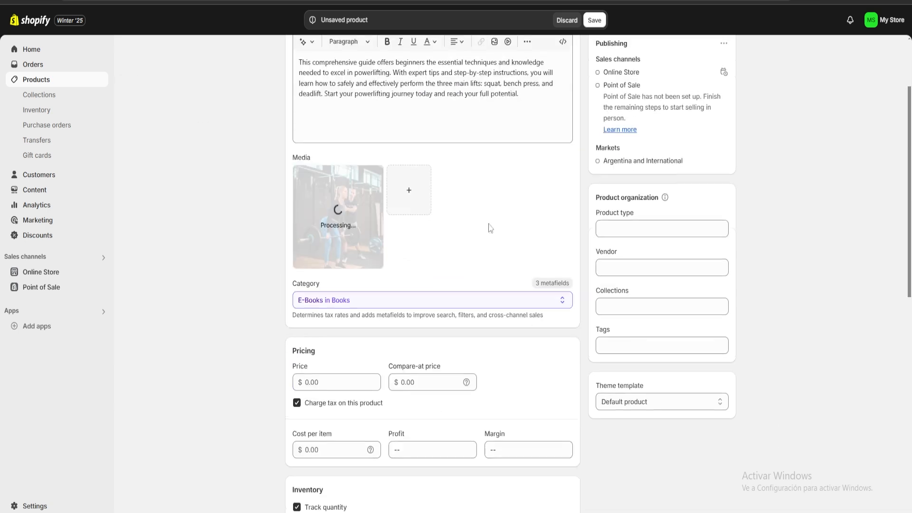
pyautogui.scroll(2, 434, 315)
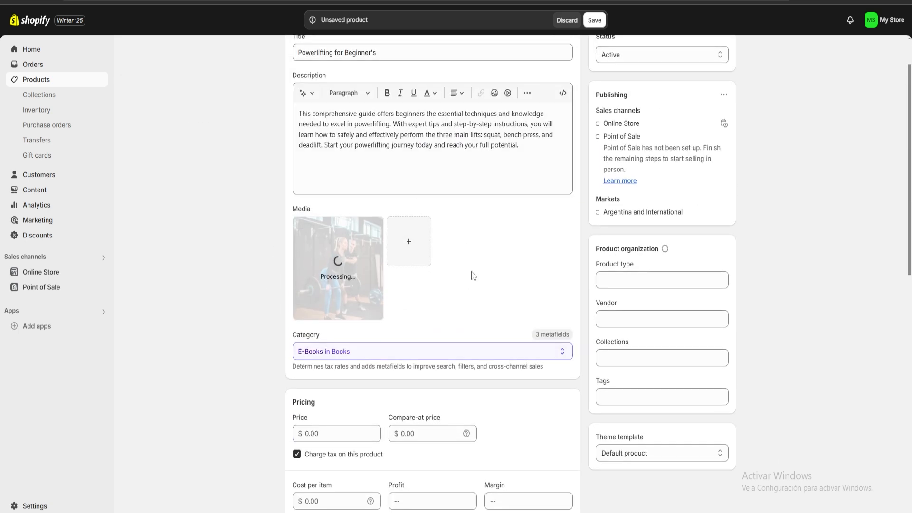
pyautogui.scroll(-5, 470, 322)
pyautogui.scroll(3, 474, 247)
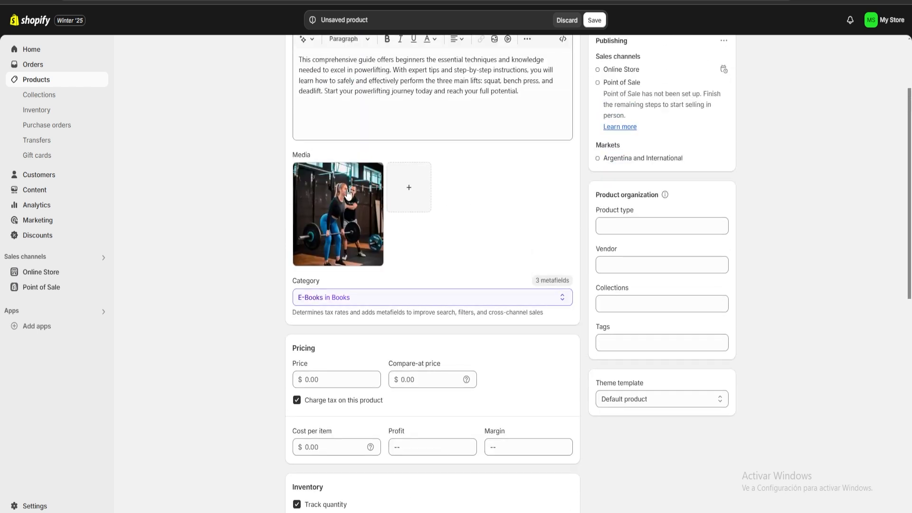
pyautogui.click(383, 297)
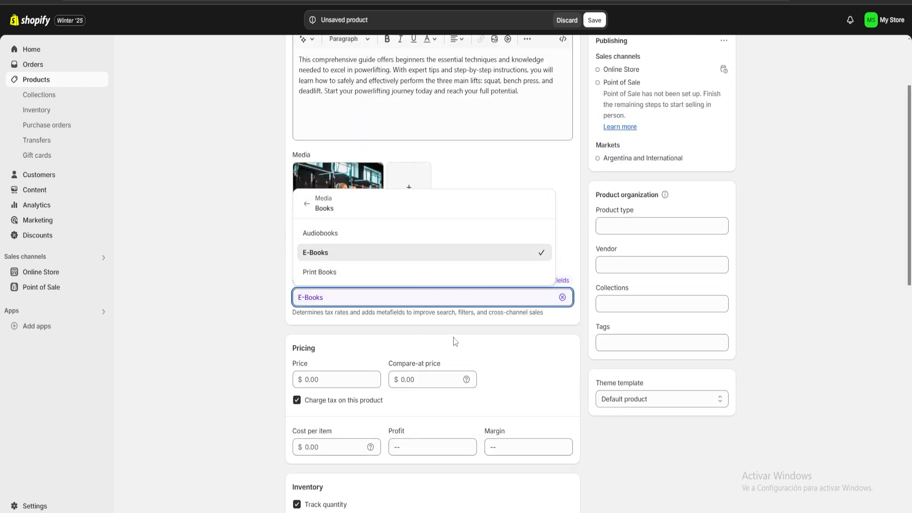
pyautogui.scroll(1, 353, 312)
pyautogui.scroll(-1, 353, 311)
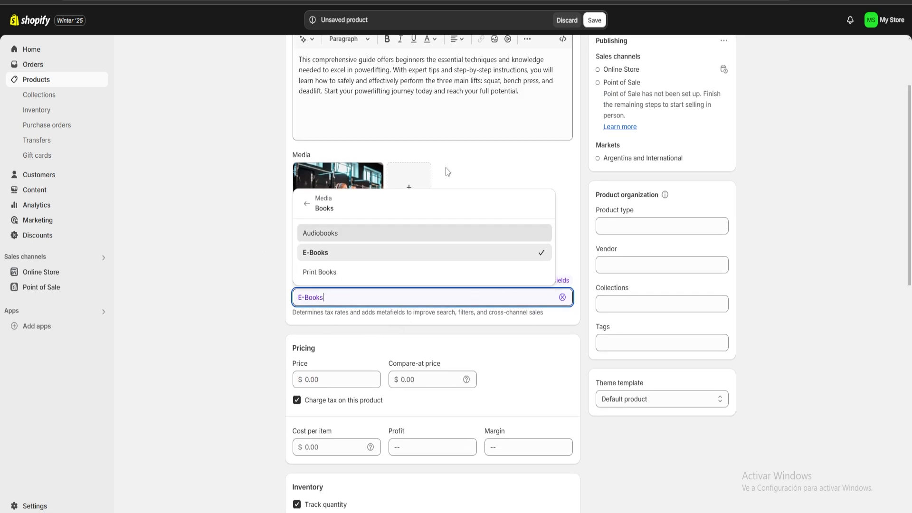
pyautogui.click(563, 298)
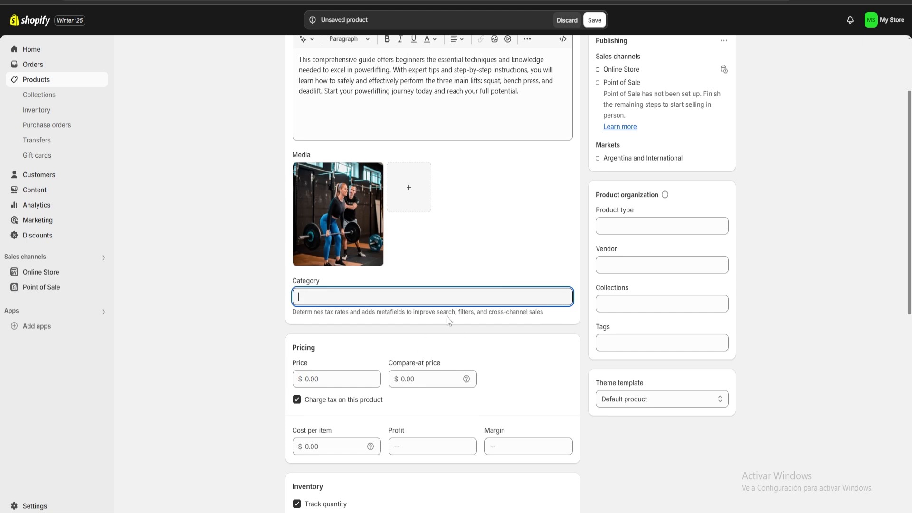
pyautogui.write('Fi')
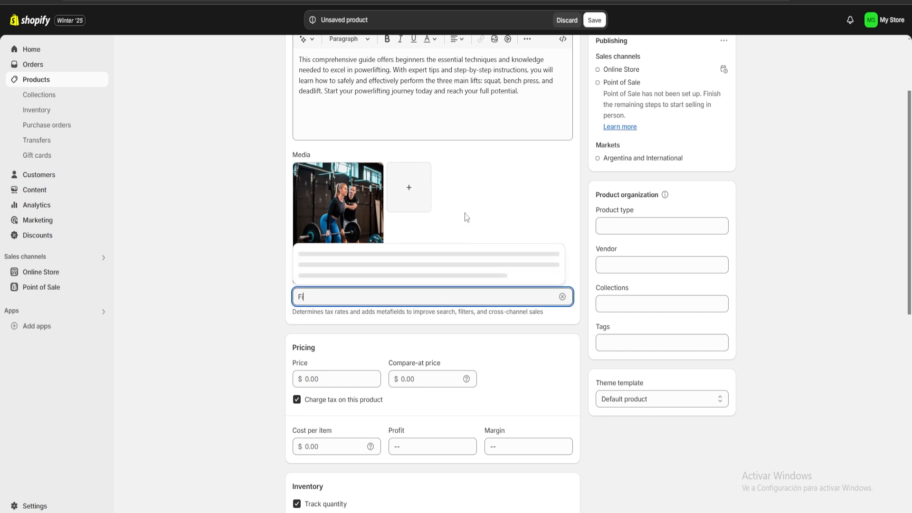
pyautogui.write('tn')
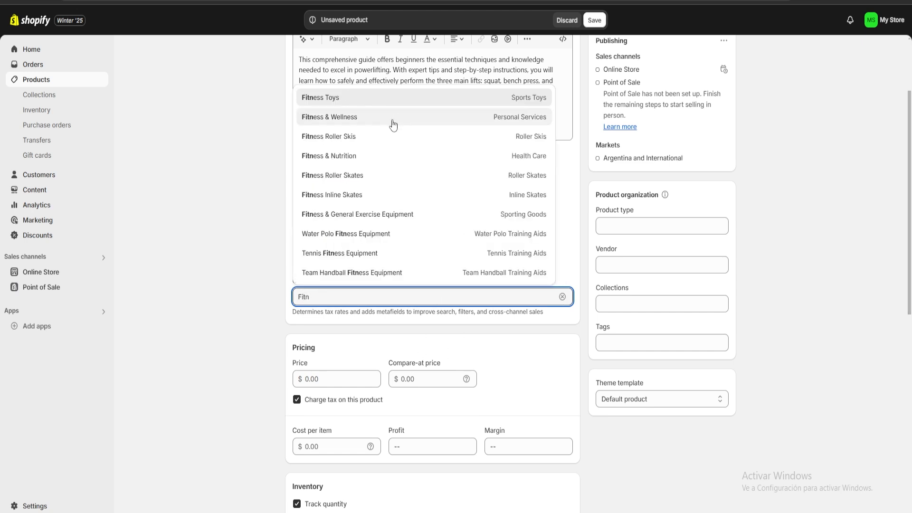
pyautogui.click(362, 126)
pyautogui.click(461, 253)
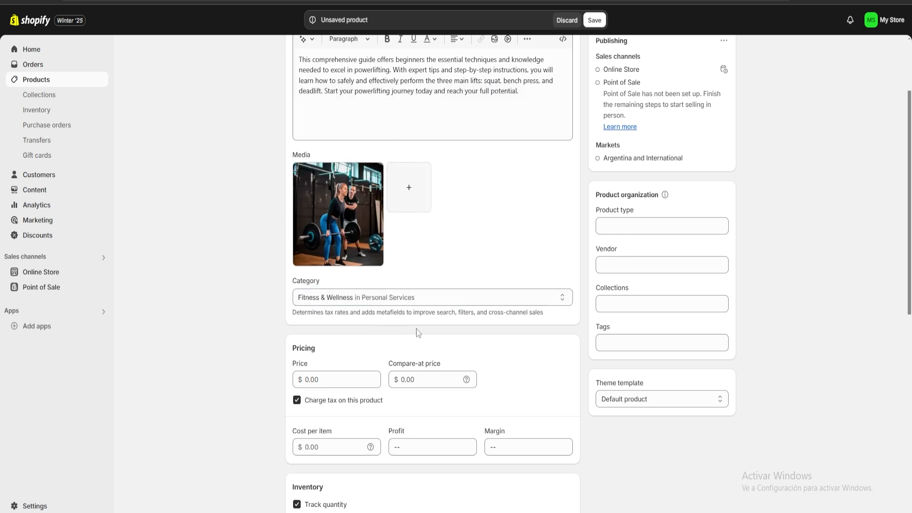
# Step: Add the product to the Home page collection
pyautogui.scroll(-2, 494, 322)
pyautogui.scroll(2, 580, 305)
pyautogui.click(634, 222)
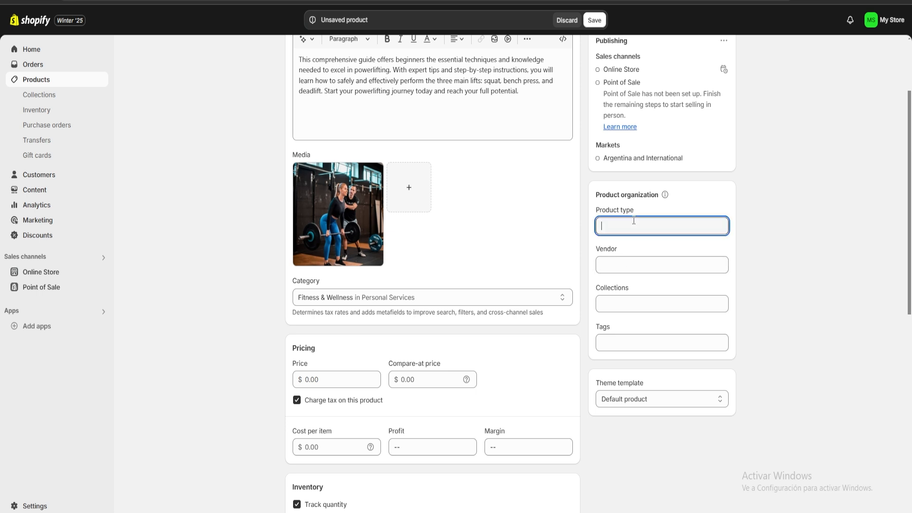
pyautogui.click(649, 303)
pyautogui.click(618, 333)
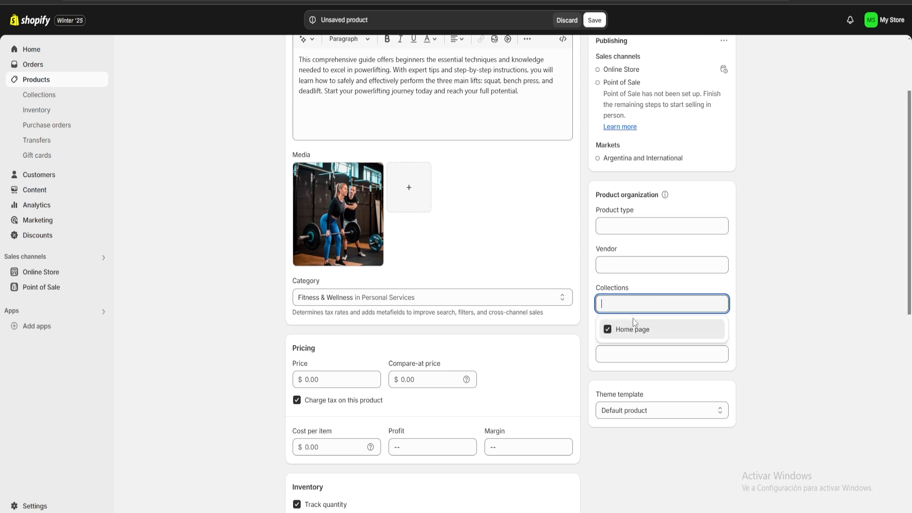
pyautogui.click(760, 322)
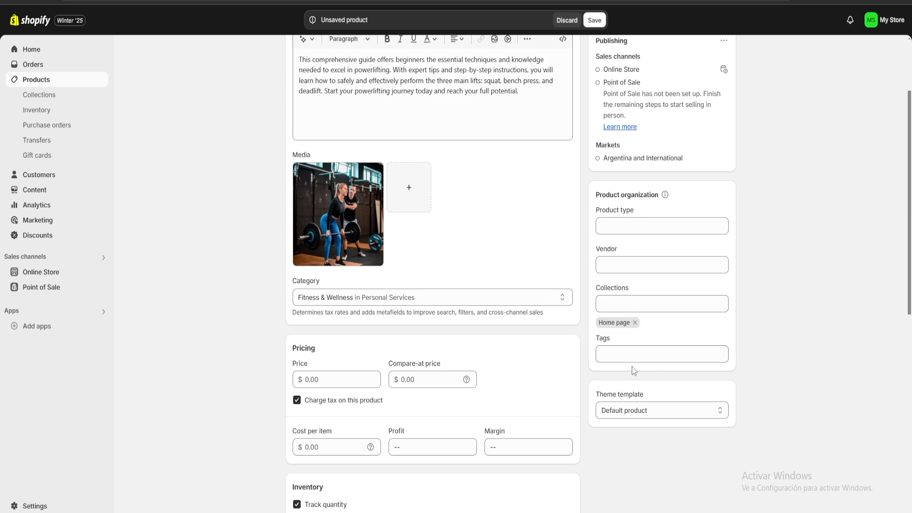
# Step: Set the product type to Service and add the tag Gym
pyautogui.click(656, 226)
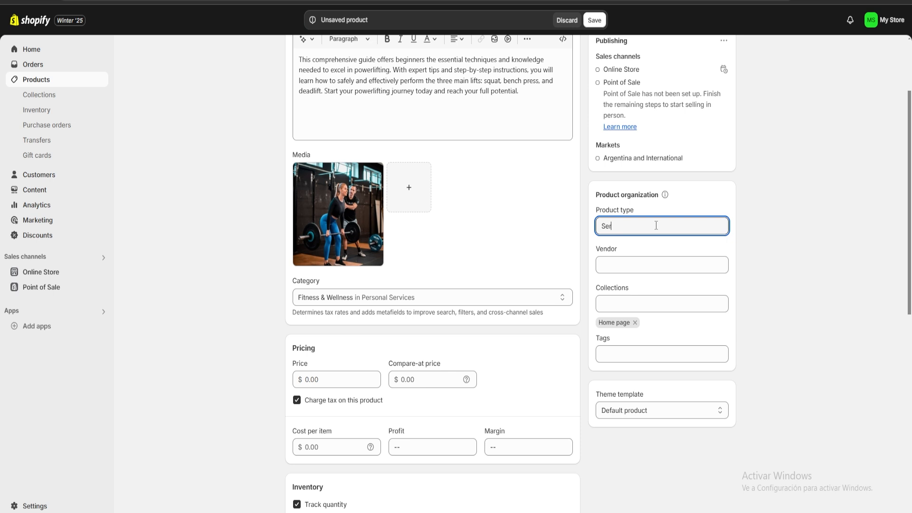
pyautogui.scroll(-2, 656, 226)
pyautogui.click(632, 248)
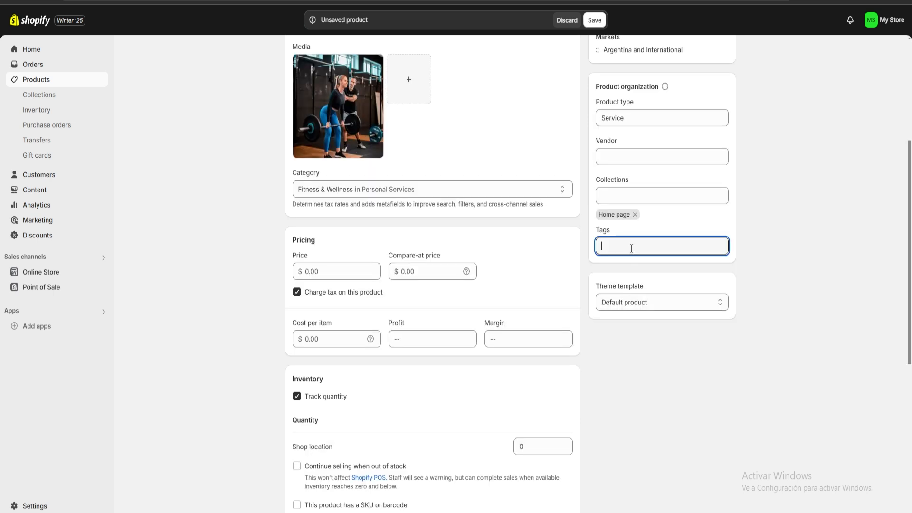
pyautogui.write('Gym')
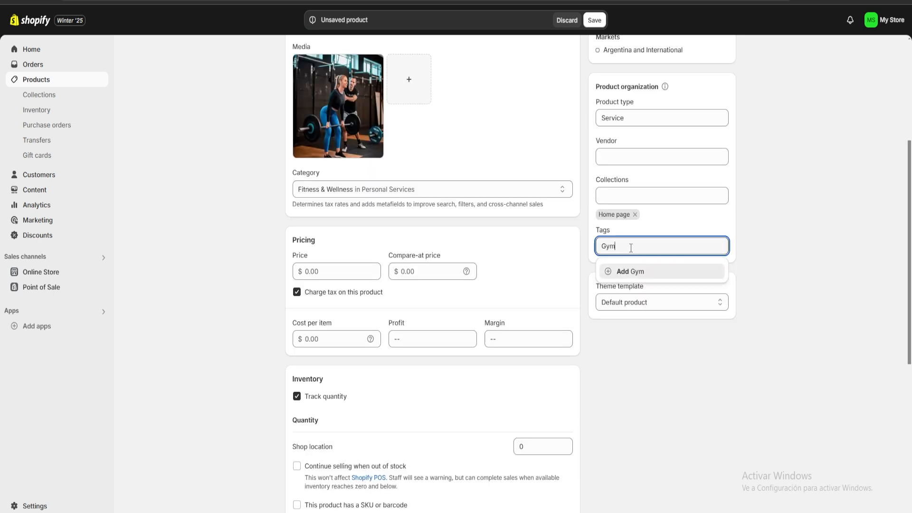
pyautogui.press('Return')
pyautogui.click(585, 220)
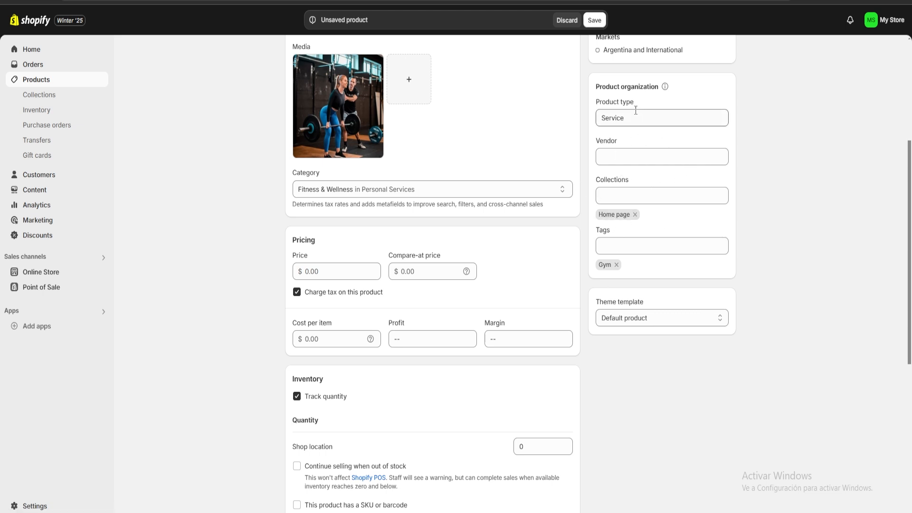
# Step: Set the product's price to 30,000 and its cost per item to 15,000
pyautogui.click(326, 279)
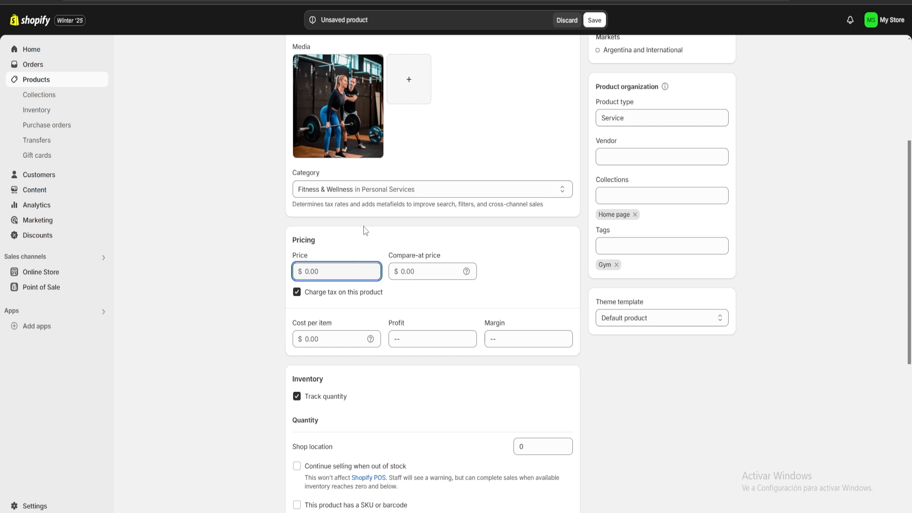
pyautogui.write('30,000')
pyautogui.click(332, 340)
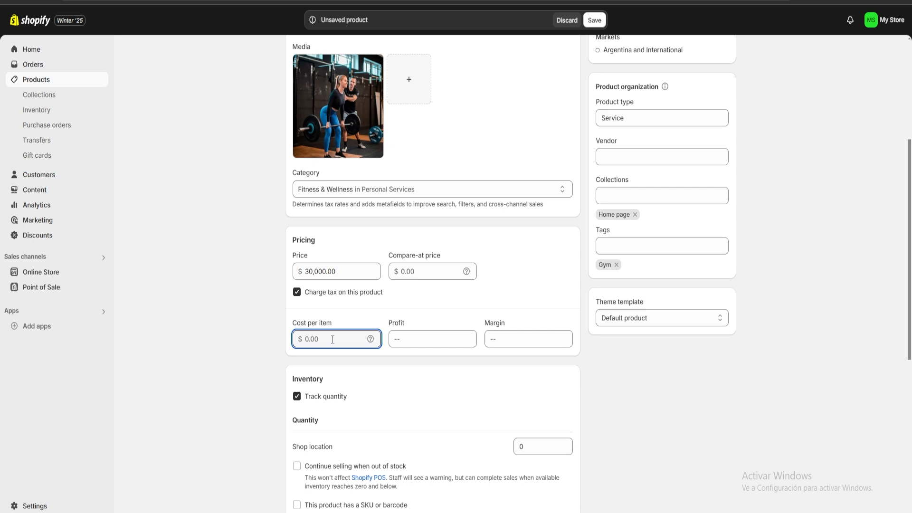
pyautogui.write('15000')
pyautogui.click(408, 305)
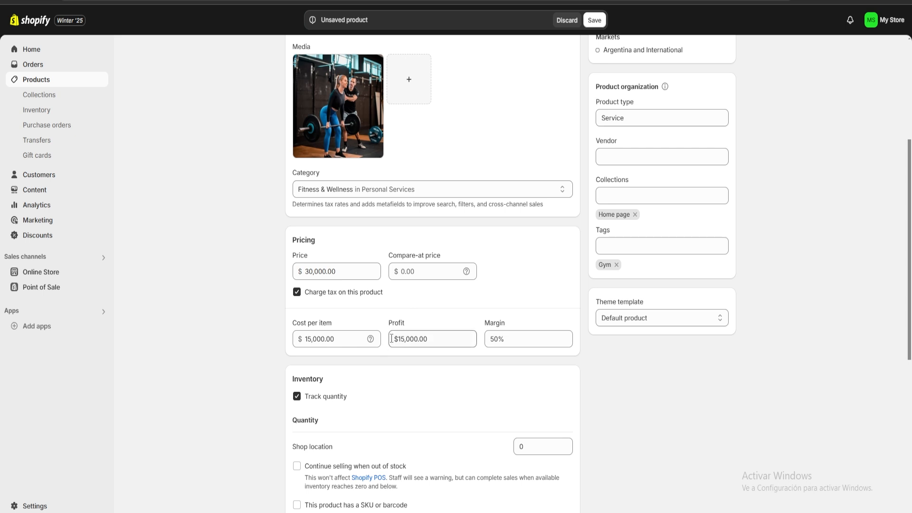
pyautogui.moveTo(392, 339); pyautogui.dragTo(508, 340)
pyautogui.click(439, 311)
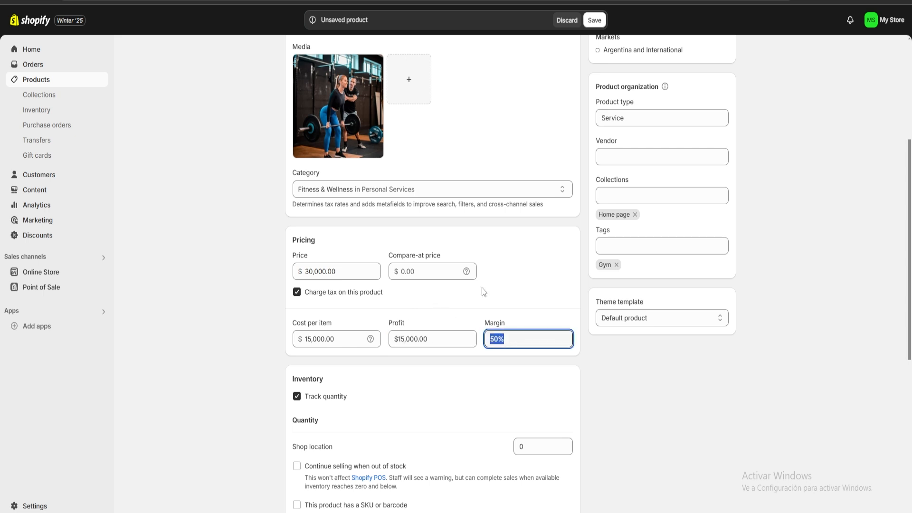
pyautogui.click(498, 296)
# Step: Turn off quantity tracking in the product's inventory settings
pyautogui.scroll(-3, 492, 302)
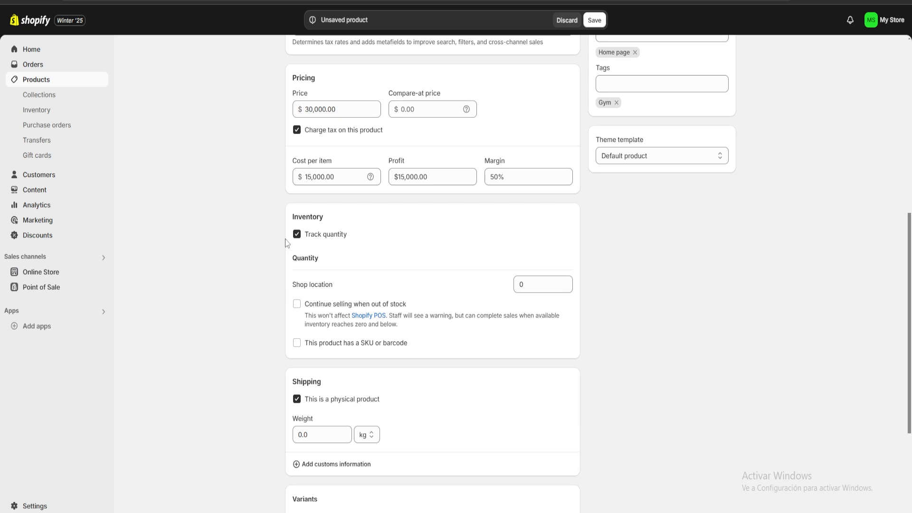
pyautogui.click(298, 236)
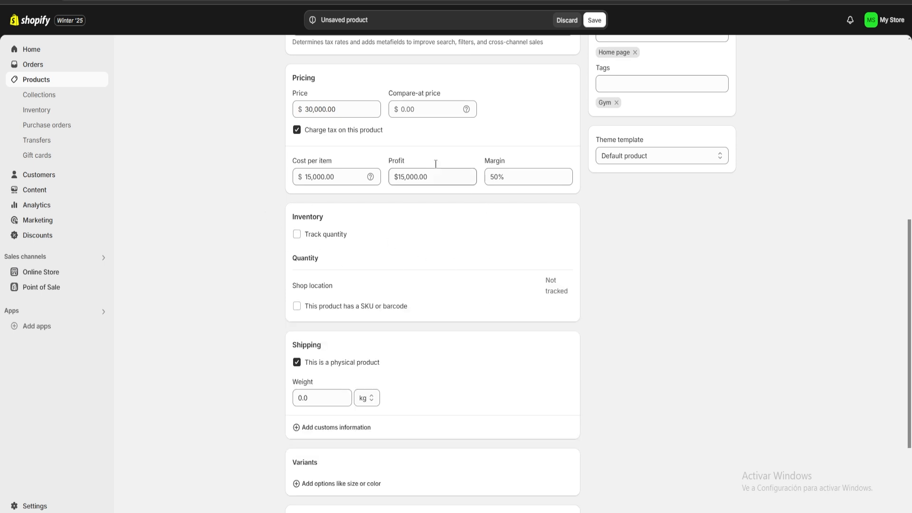
pyautogui.scroll(-2, 439, 329)
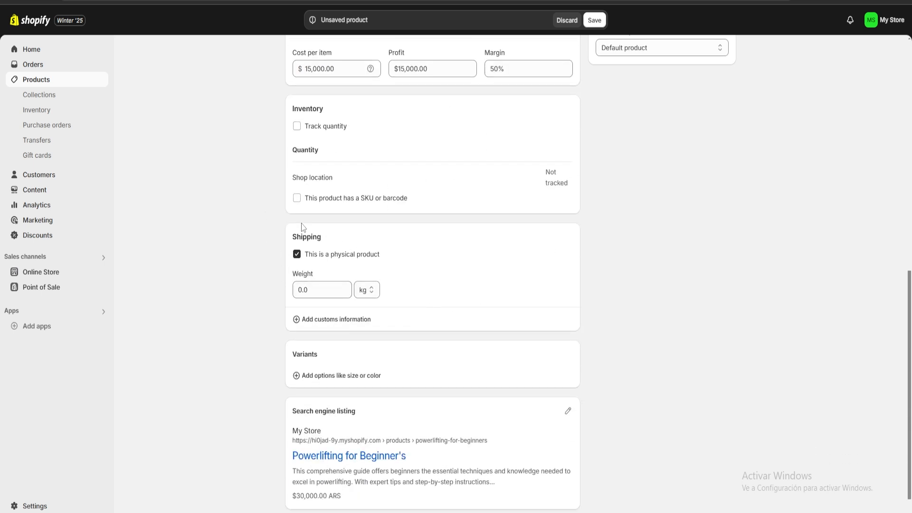
# Step: Leave the shipping weight at its default and save the new service product
pyautogui.click(326, 292)
pyautogui.click(319, 286)
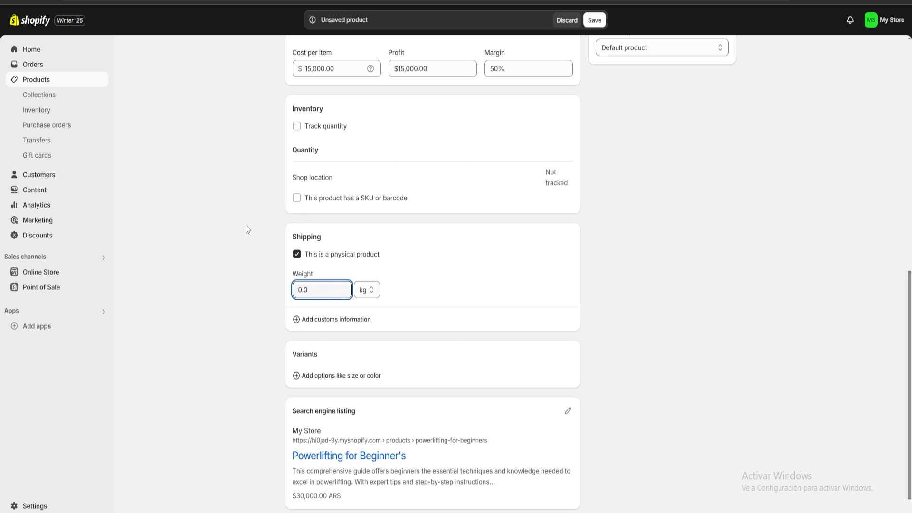
pyautogui.scroll(-1, 535, 327)
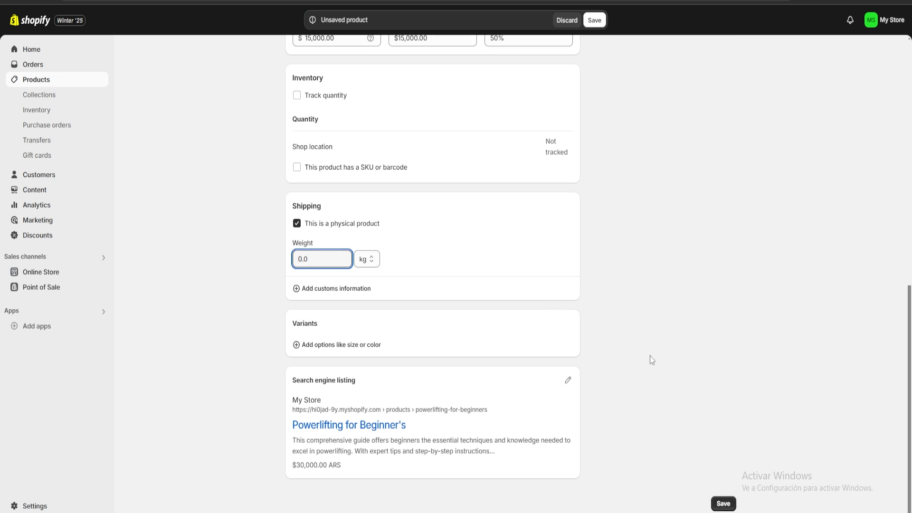
pyautogui.click(732, 505)
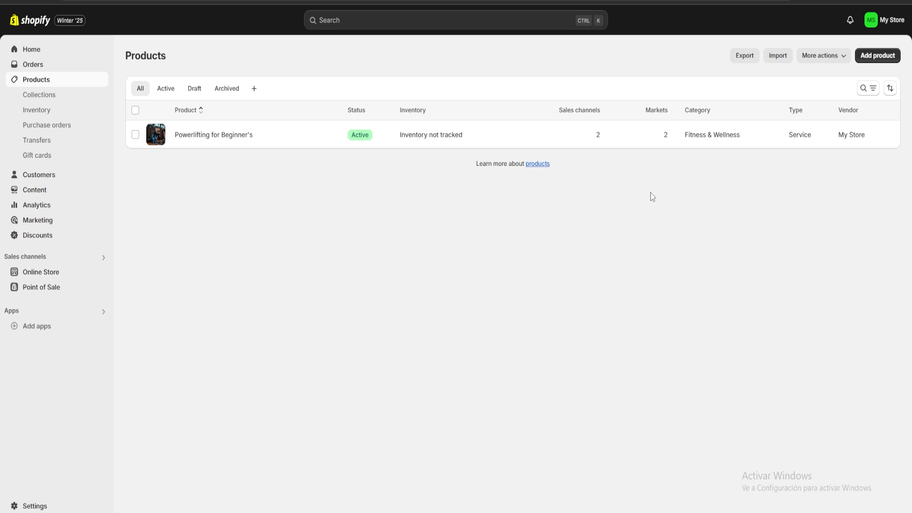
# Step: Start a new product entry for another service, ready for its title
pyautogui.click(887, 55)
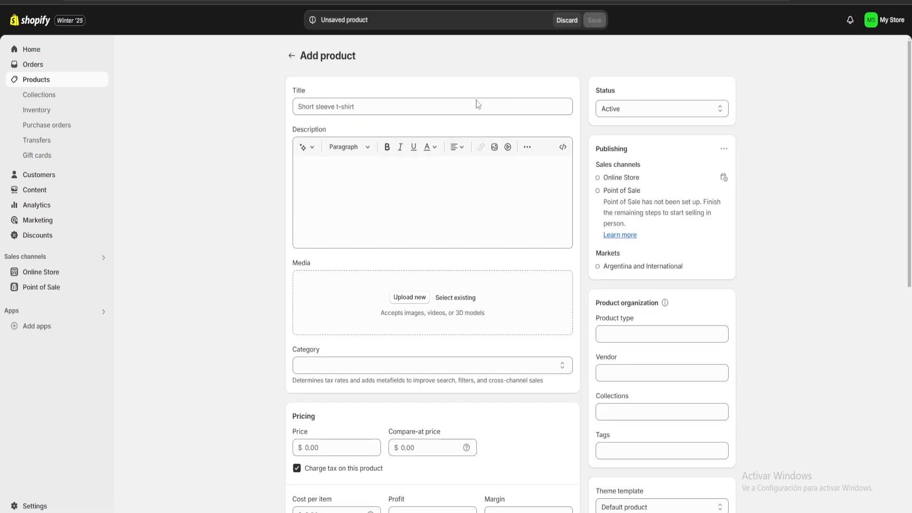
pyautogui.click(430, 109)
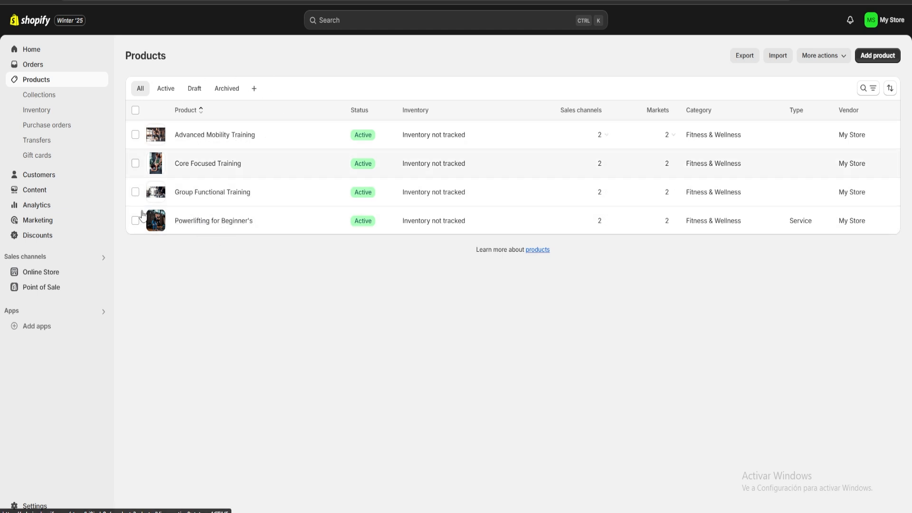
# Step: Open the online store's themes and look through the popular free themes
pyautogui.click(33, 271)
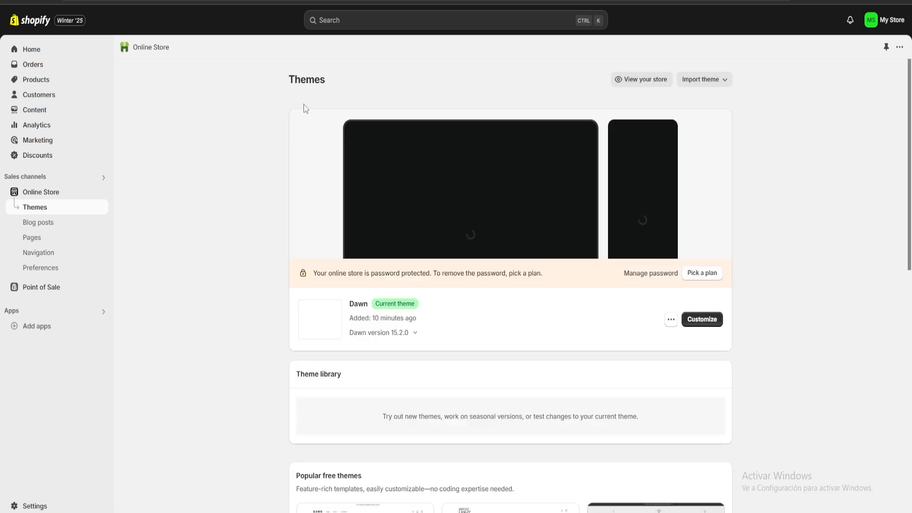
pyautogui.moveTo(288, 79); pyautogui.dragTo(348, 88)
pyautogui.click(338, 82)
pyautogui.scroll(-10, 363, 222)
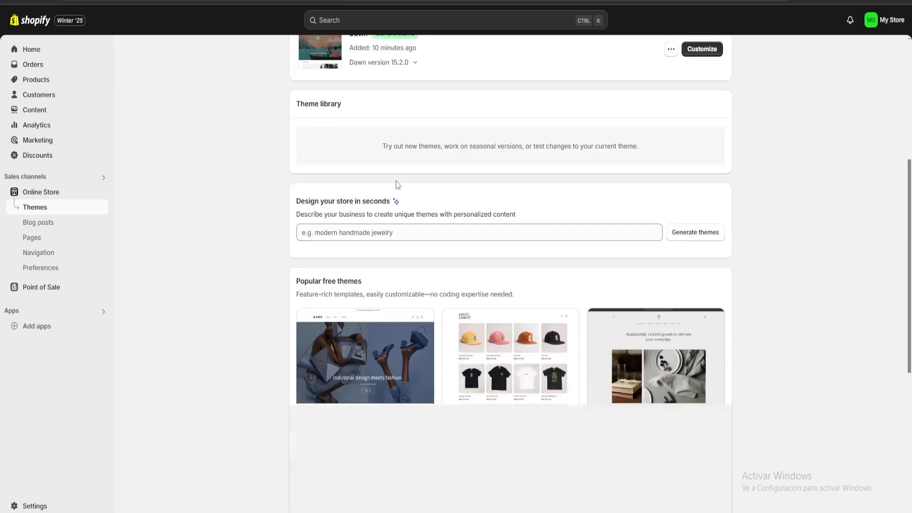
pyautogui.scroll(1, 363, 221)
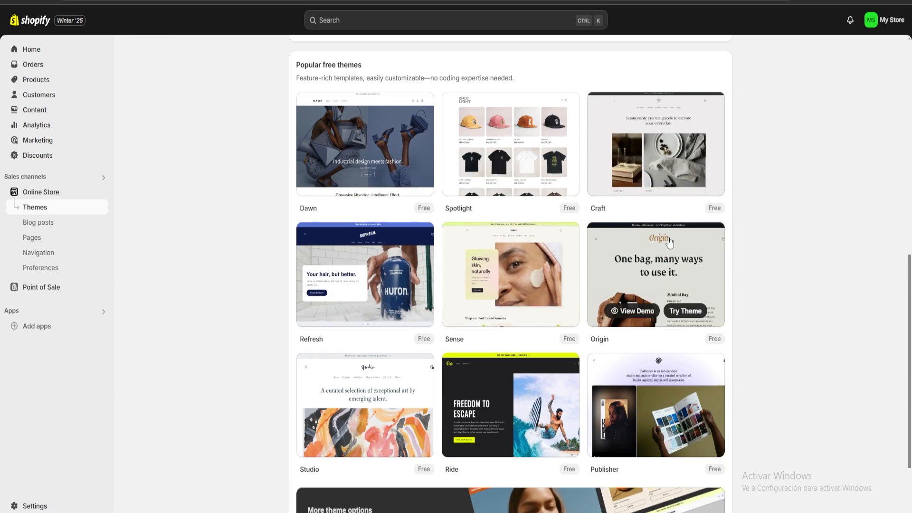
pyautogui.scroll(-1, 657, 316)
pyautogui.scroll(-2, 657, 315)
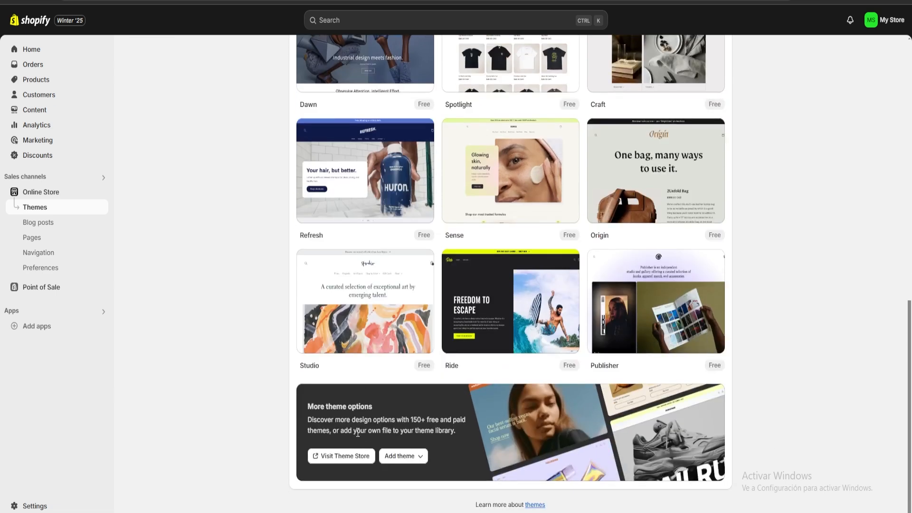
# Step: Visit the Theme Store, browse the full list of themes, and return to the store's own theme page
pyautogui.click(331, 459)
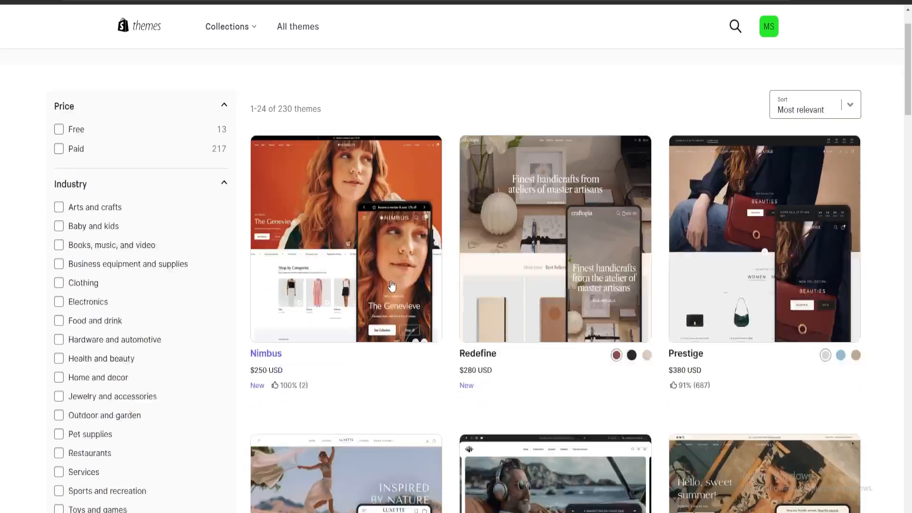
pyautogui.scroll(-20, 392, 285)
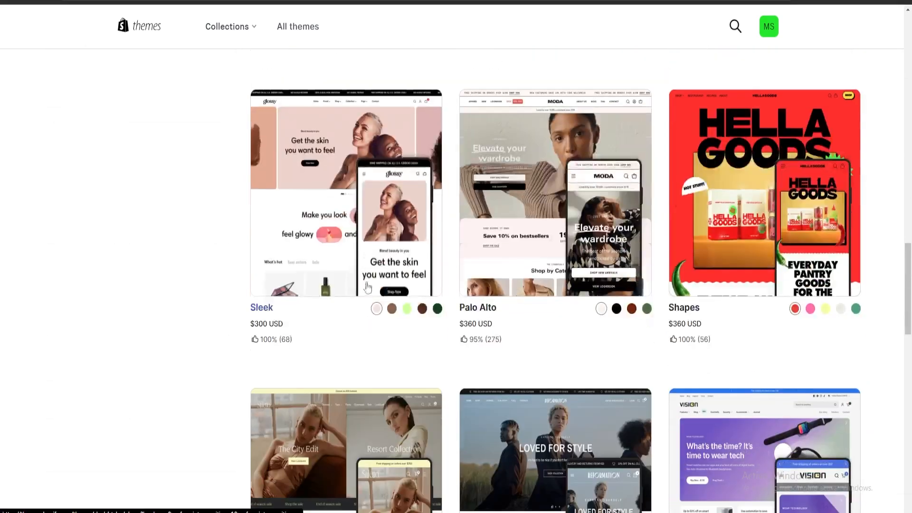
pyautogui.scroll(-10, 640, 249)
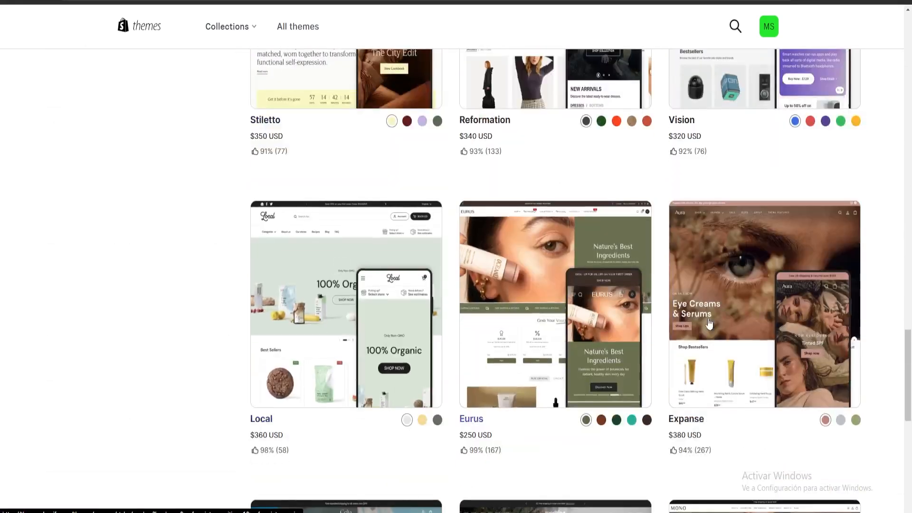
pyautogui.scroll(20, 710, 324)
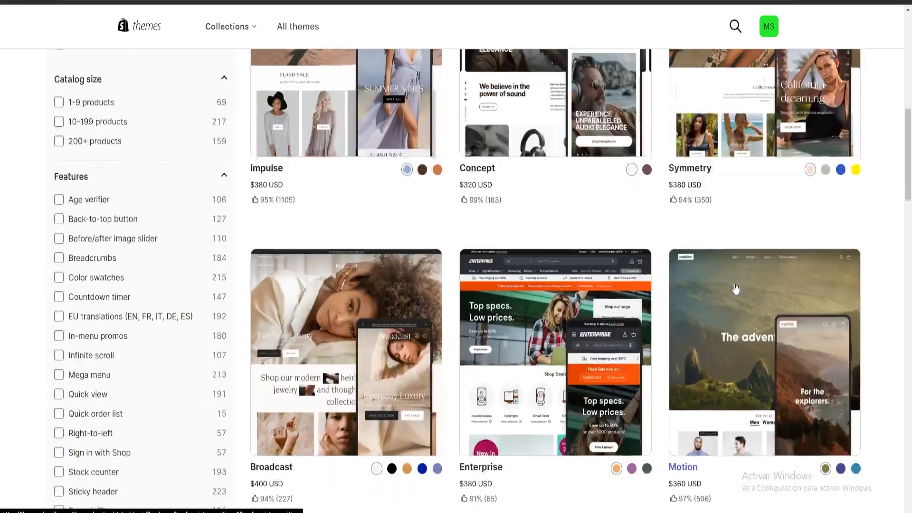
pyautogui.scroll(12, 736, 288)
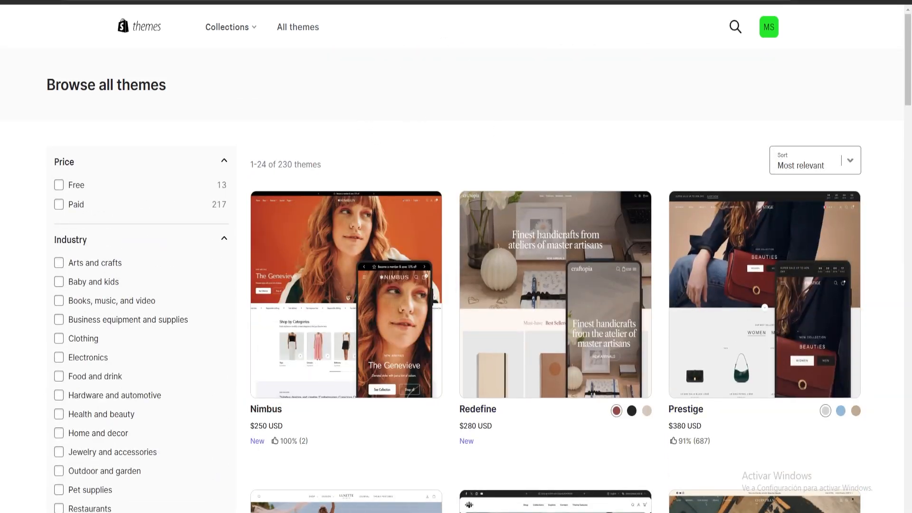
pyautogui.click(523, 2)
pyautogui.scroll(12, 577, 289)
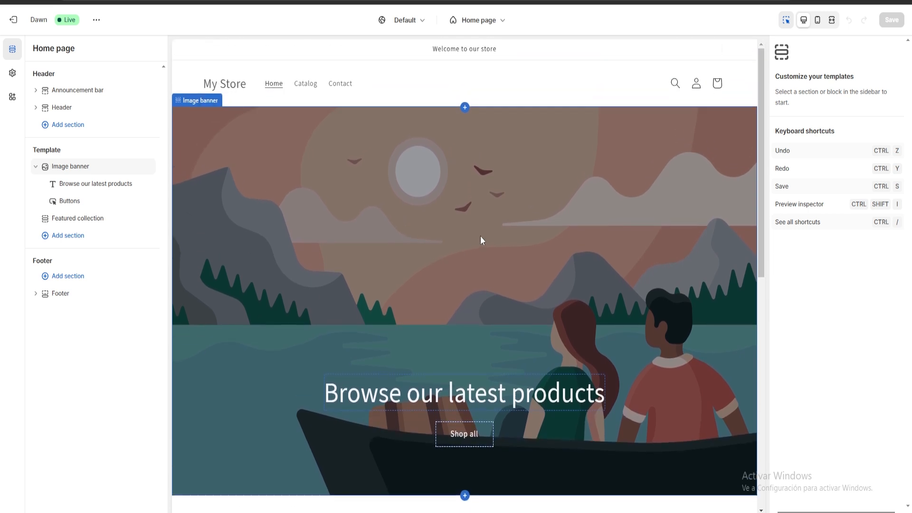
# Step: Upload the gym photo 54feac0530d4f991098c05880e7c14a7 and set it as the first image of the home page's image banner
pyautogui.click(483, 237)
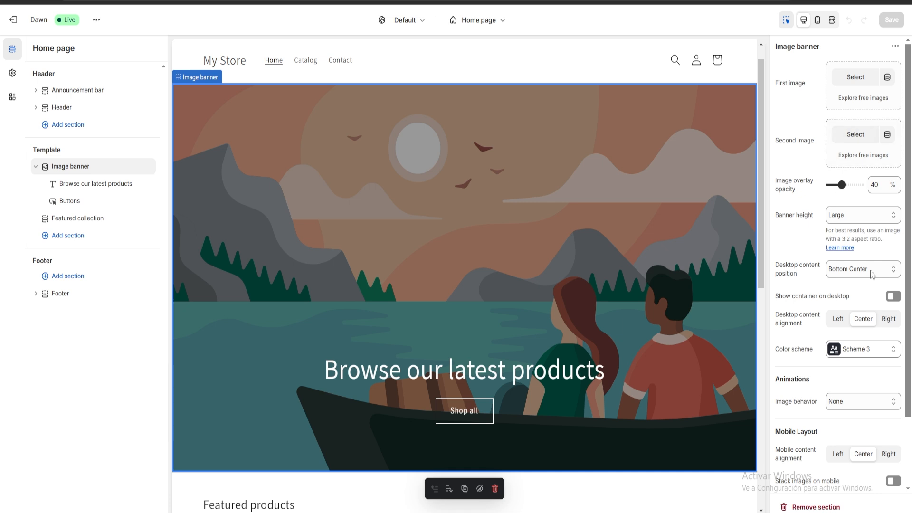
pyautogui.scroll(-1, 852, 309)
pyautogui.scroll(1, 852, 326)
pyautogui.click(856, 78)
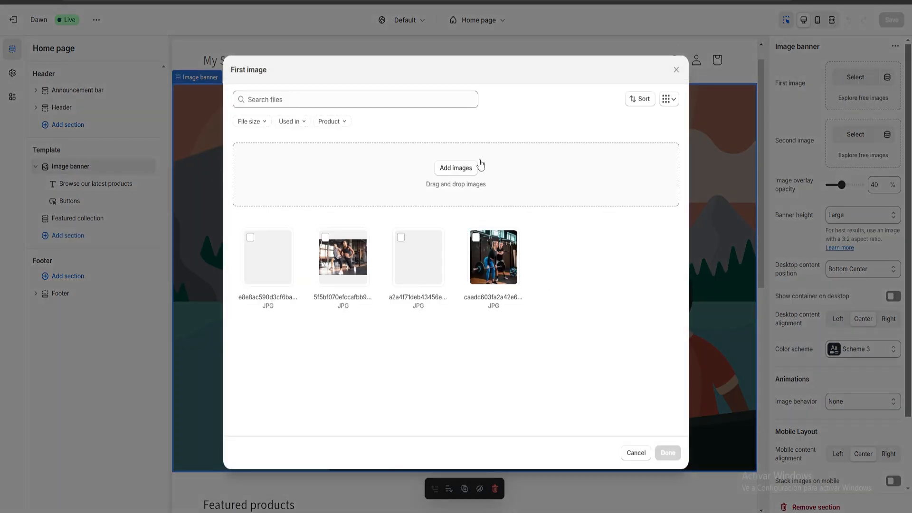
pyautogui.click(460, 170)
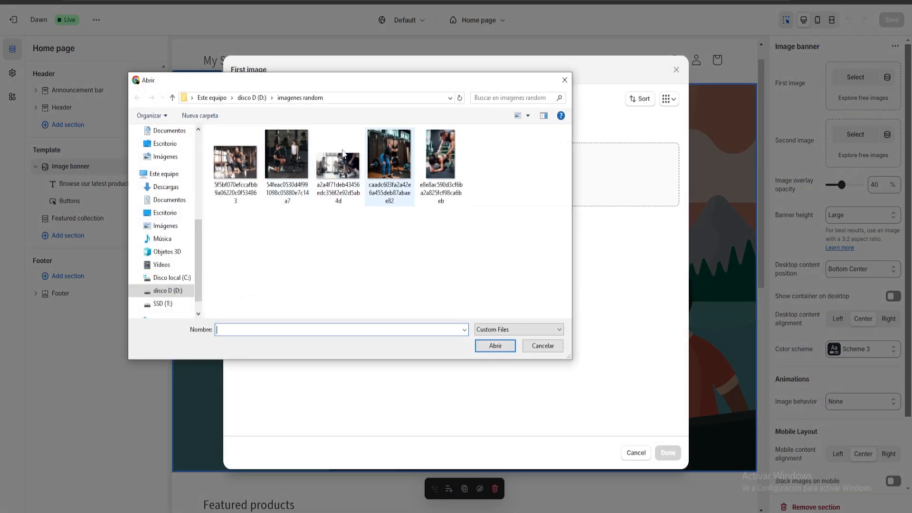
pyautogui.doubleClick(291, 156)
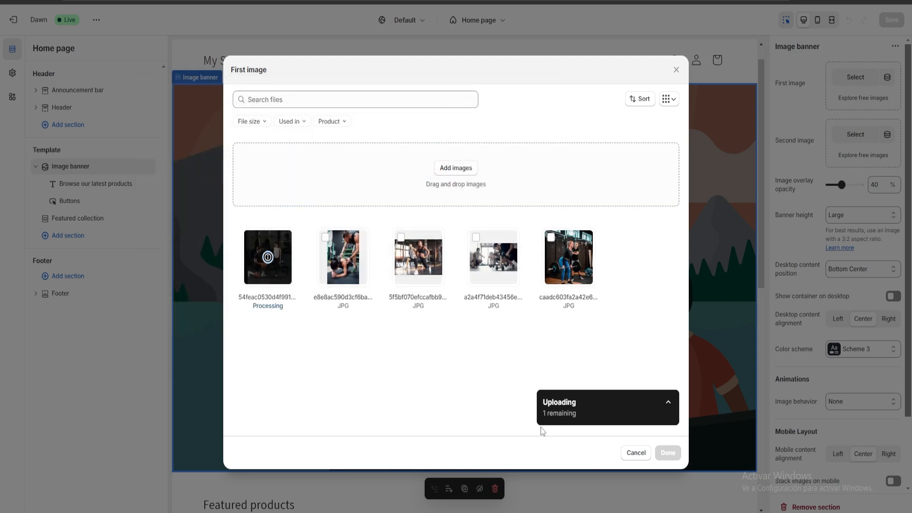
pyautogui.click(669, 452)
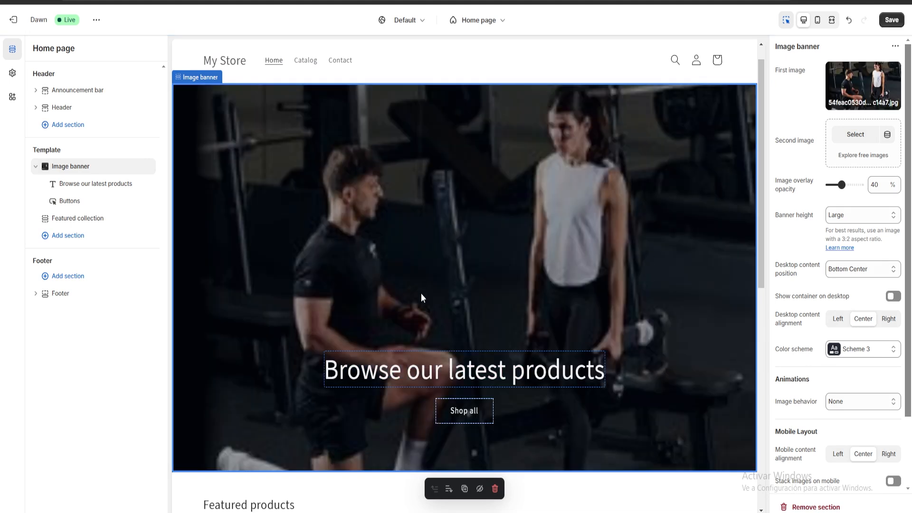
# Step: Change the image banner's heading to "Welcome to my Fitness Studio Website"
pyautogui.scroll(-1, 476, 346)
pyautogui.click(475, 316)
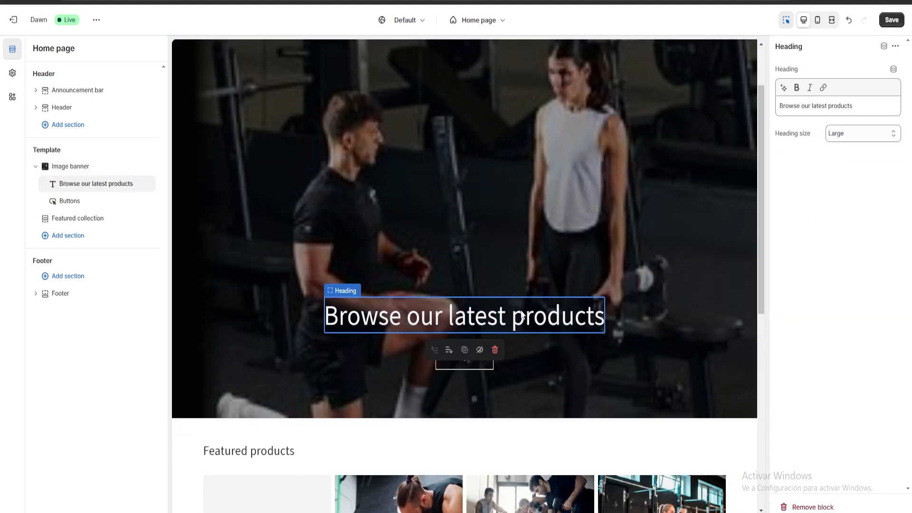
pyautogui.moveTo(873, 108); pyautogui.dragTo(737, 163)
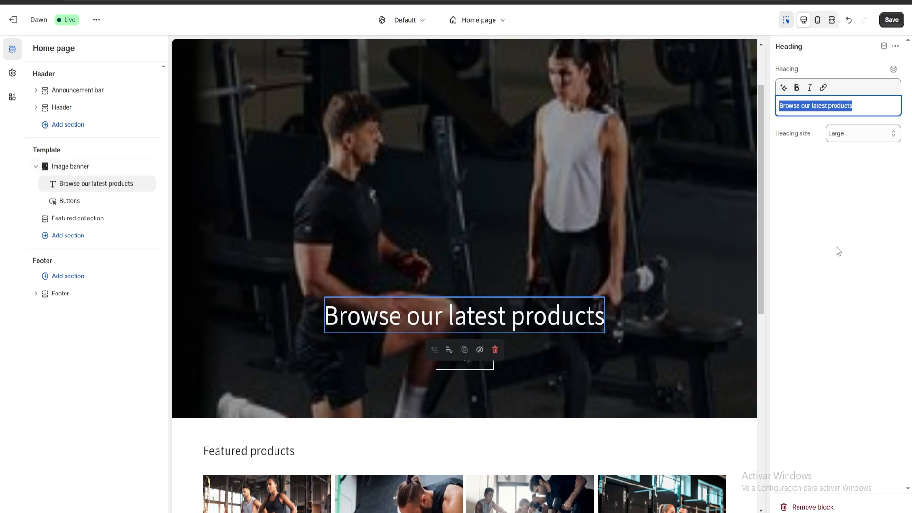
pyautogui.write('Welcome ')
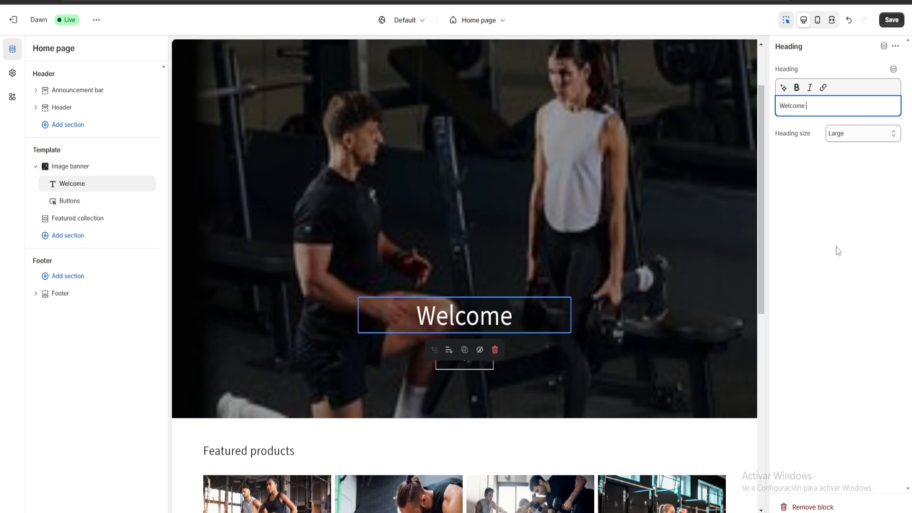
pyautogui.write('to my F')
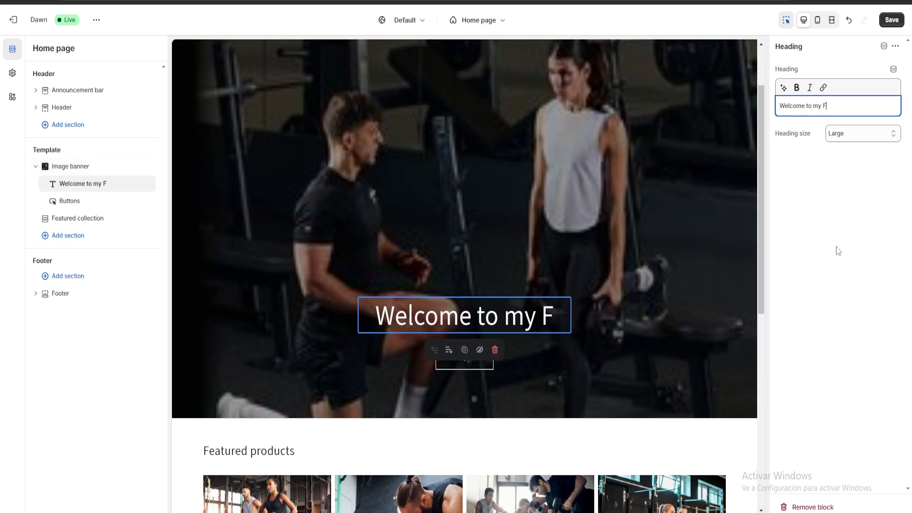
pyautogui.write('itness Studio')
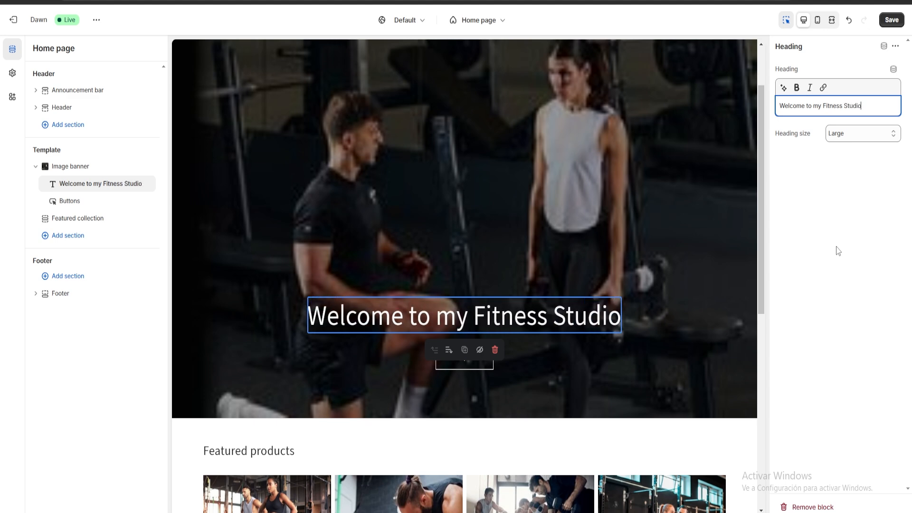
pyautogui.write(' Website')
pyautogui.click(231, 307)
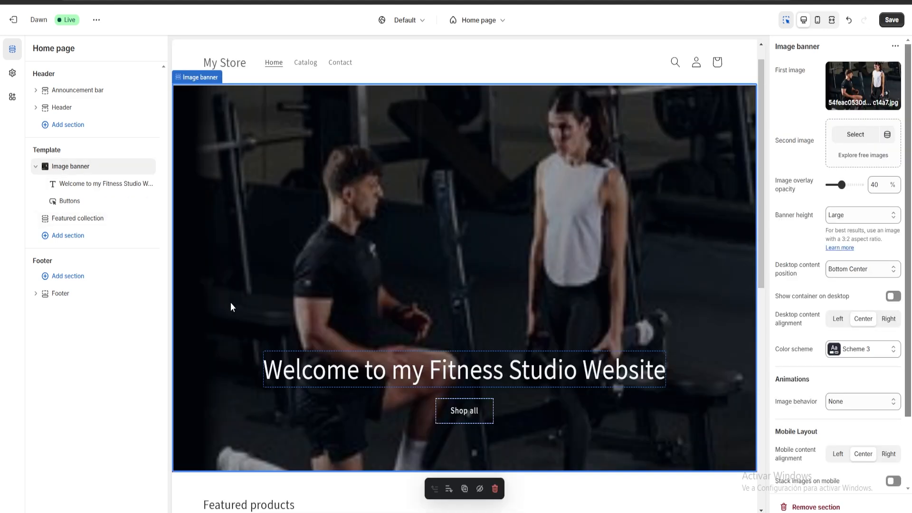
# Step: Add a Featured product section to the home page template and assign the Core Focused Training product to it
pyautogui.click(77, 241)
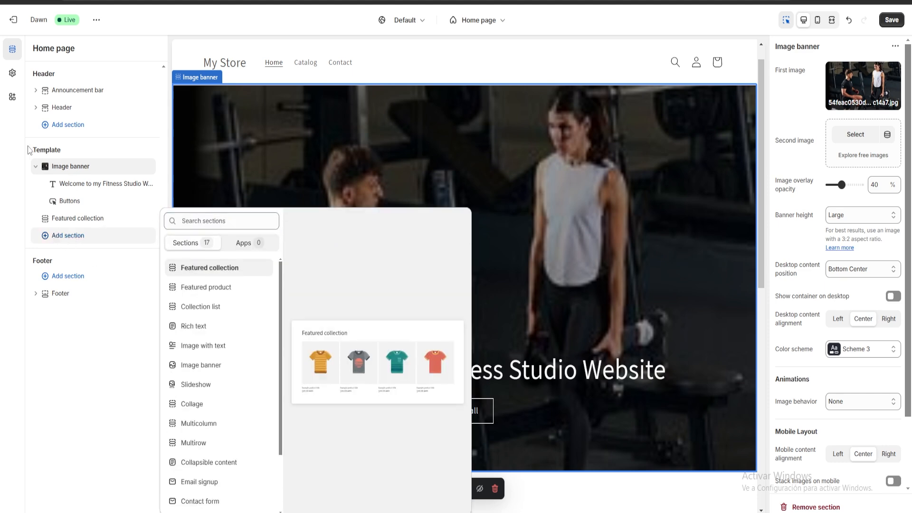
pyautogui.click(67, 238)
pyautogui.click(70, 240)
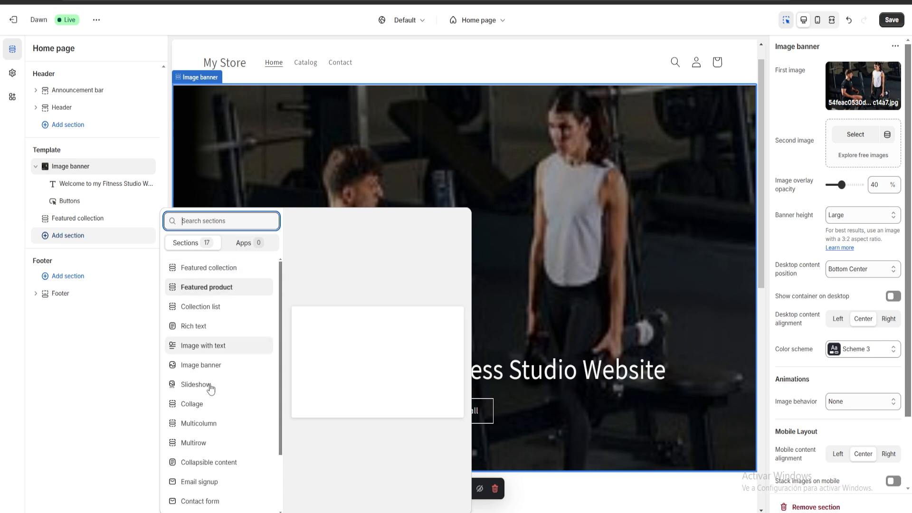
pyautogui.scroll(-3, 238, 476)
pyautogui.scroll(3, 246, 330)
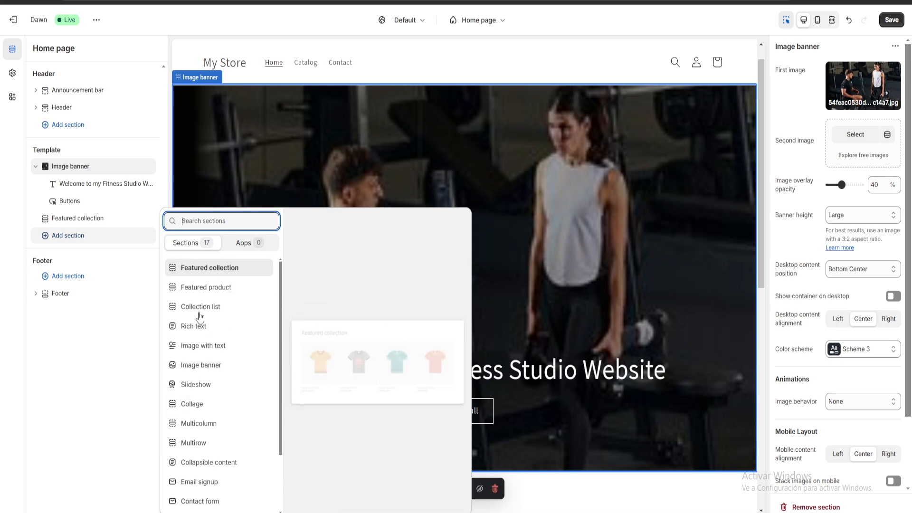
pyautogui.click(222, 288)
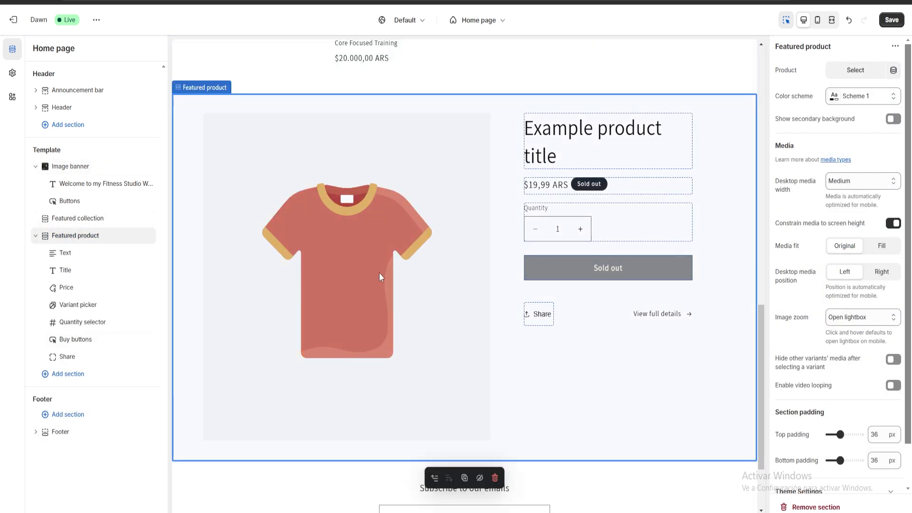
pyautogui.click(857, 71)
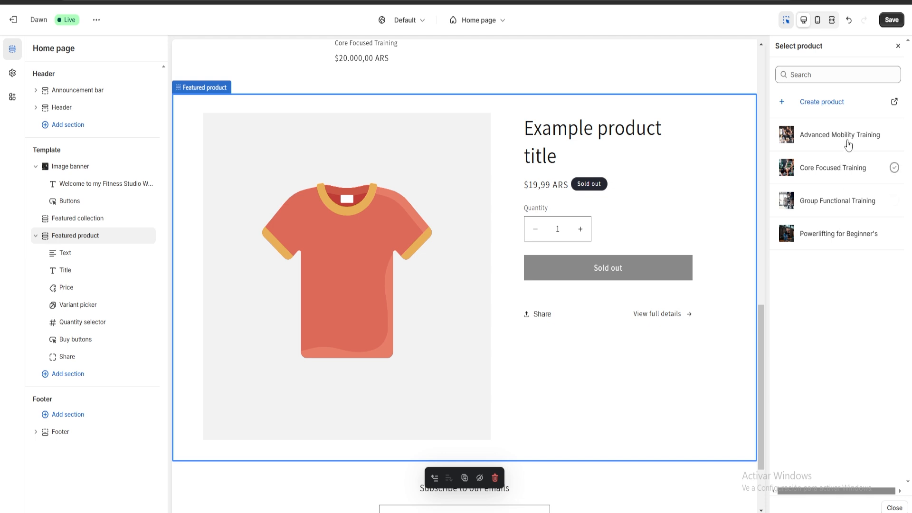
pyautogui.click(849, 174)
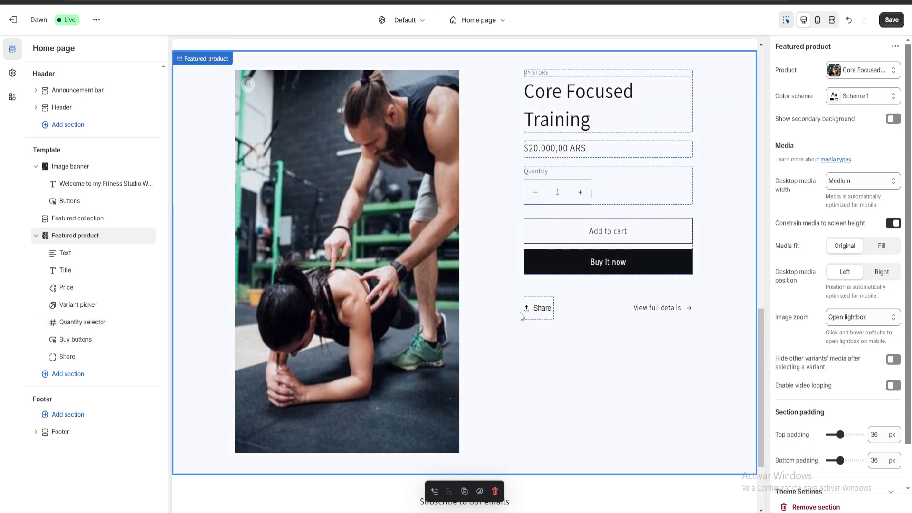
# Step: Review the Featured product section's settings for color scheme, media, image zoom and section padding
pyautogui.scroll(-1, 827, 395)
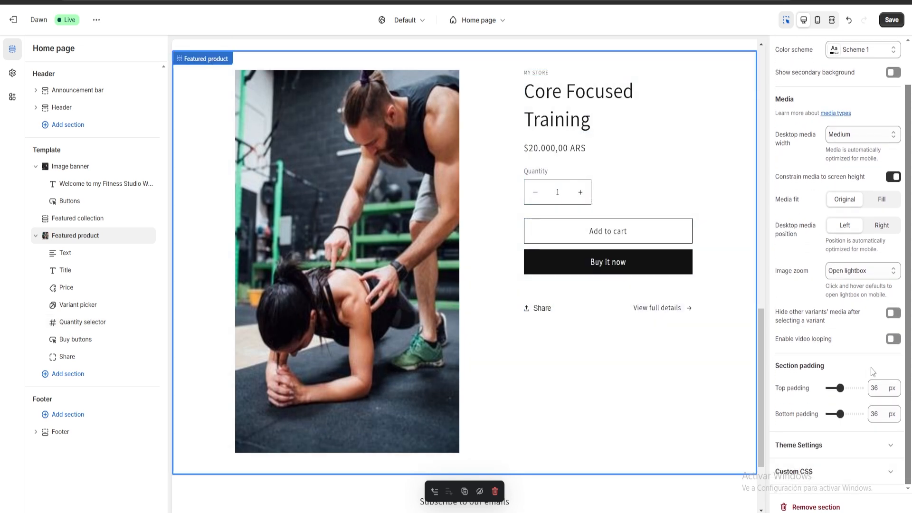
pyautogui.scroll(1, 851, 328)
pyautogui.scroll(-1, 858, 299)
pyautogui.scroll(1, 851, 376)
pyautogui.scroll(-1, 868, 257)
pyautogui.scroll(1, 860, 351)
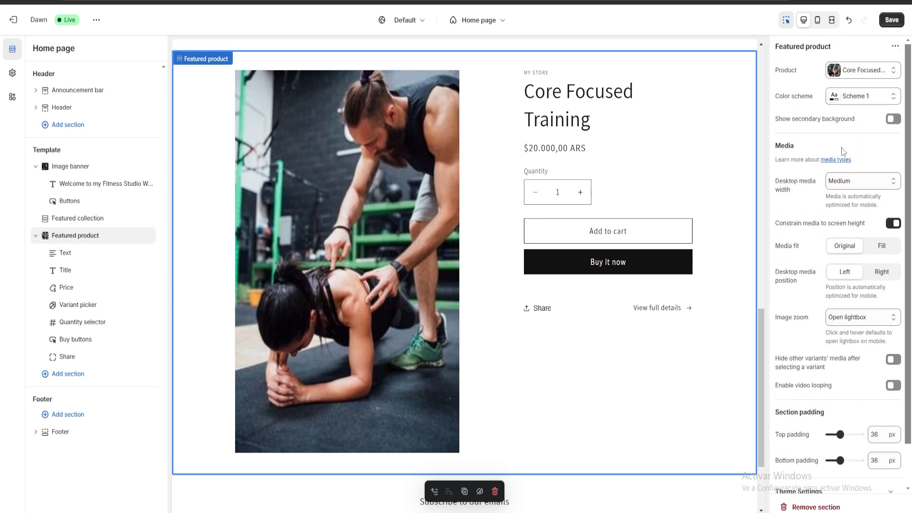
pyautogui.scroll(-1, 846, 409)
pyautogui.scroll(1, 849, 226)
pyautogui.scroll(-1, 851, 228)
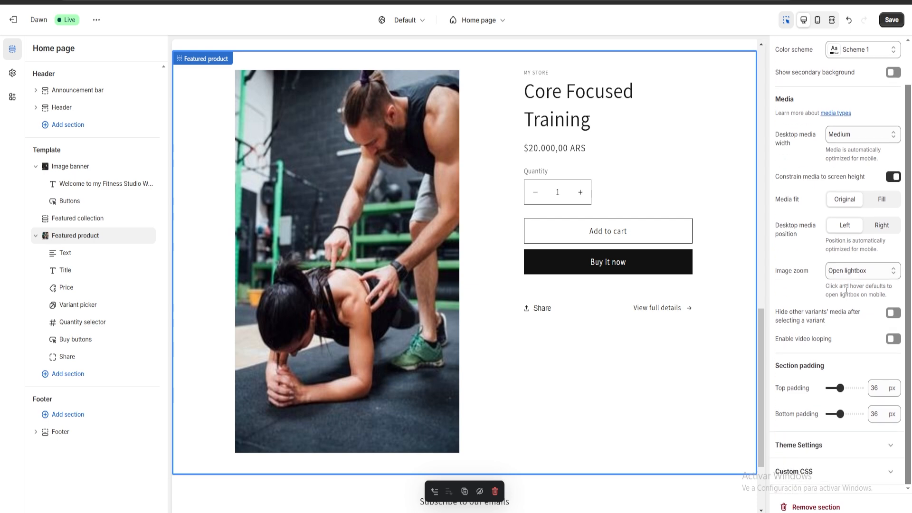
# Step: Set the Featured product section's color scheme to Scheme 4 and check the section in the preview
pyautogui.scroll(1, 865, 266)
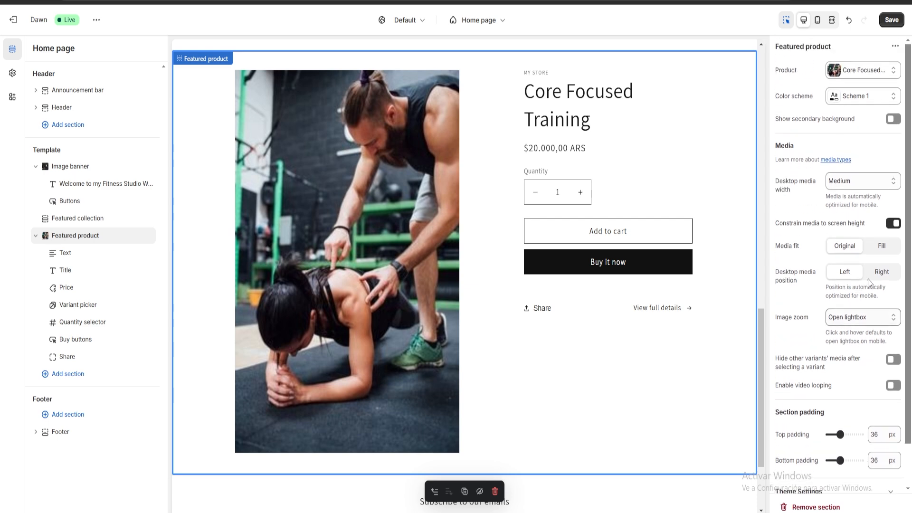
pyautogui.click(848, 104)
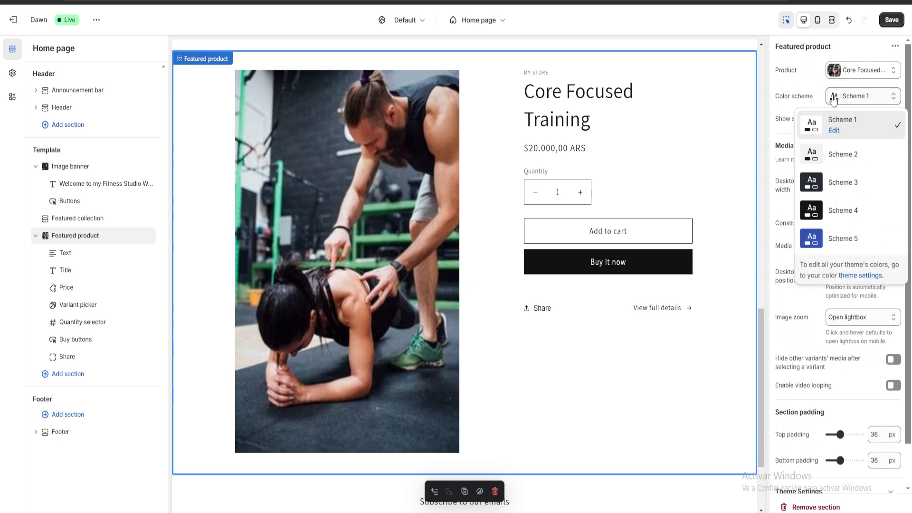
pyautogui.click(837, 212)
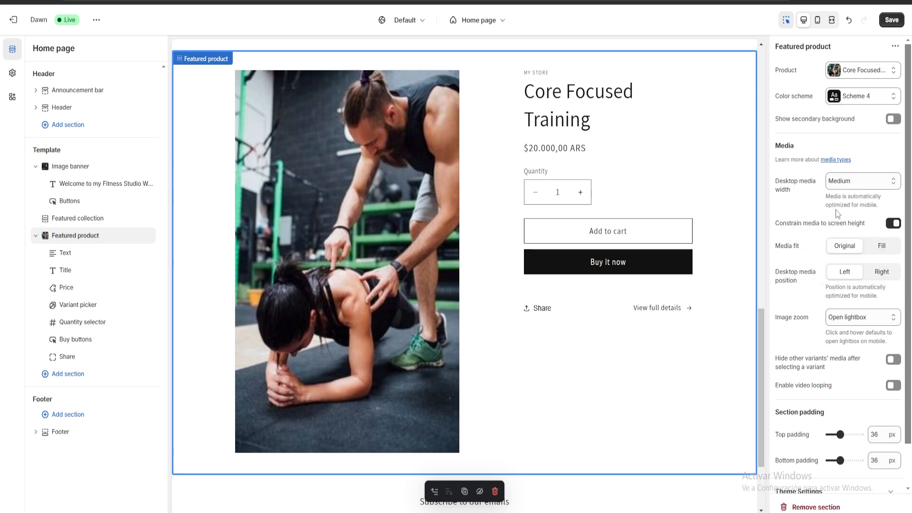
pyautogui.scroll(-1, 839, 204)
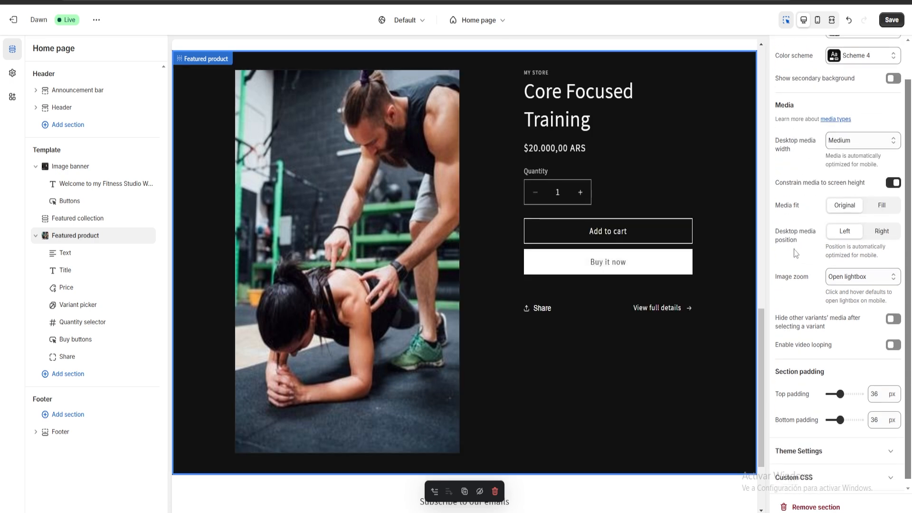
pyautogui.scroll(1, 796, 252)
pyautogui.scroll(-3, 628, 256)
pyautogui.scroll(4, 604, 228)
pyautogui.scroll(-3, 546, 210)
pyautogui.scroll(2, 353, 263)
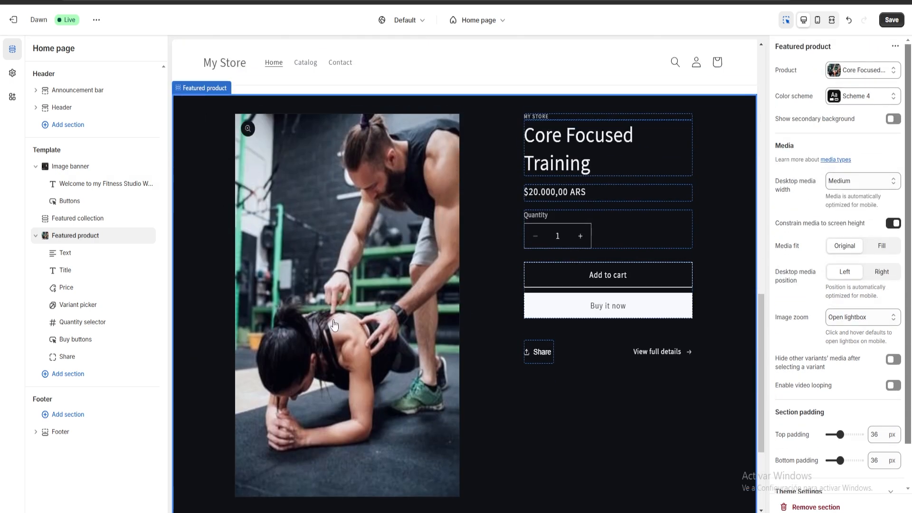
pyautogui.scroll(-2, 513, 256)
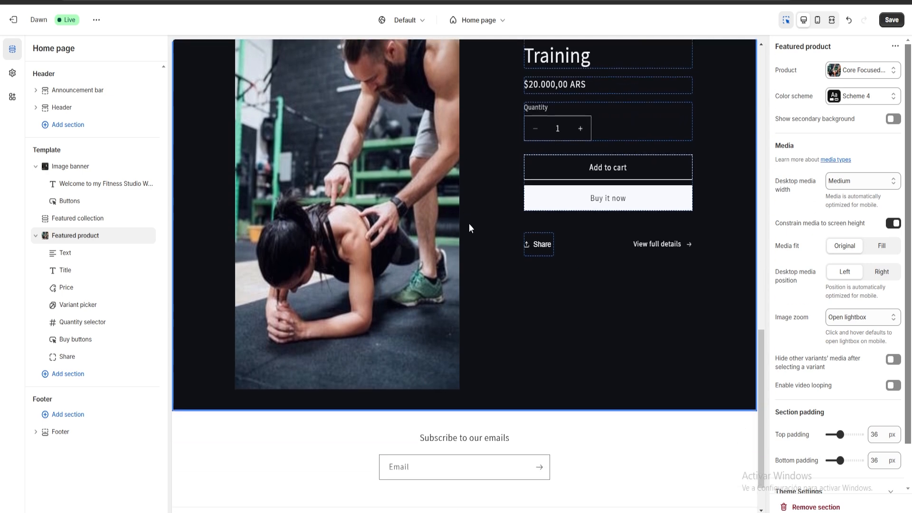
pyautogui.scroll(2, 469, 224)
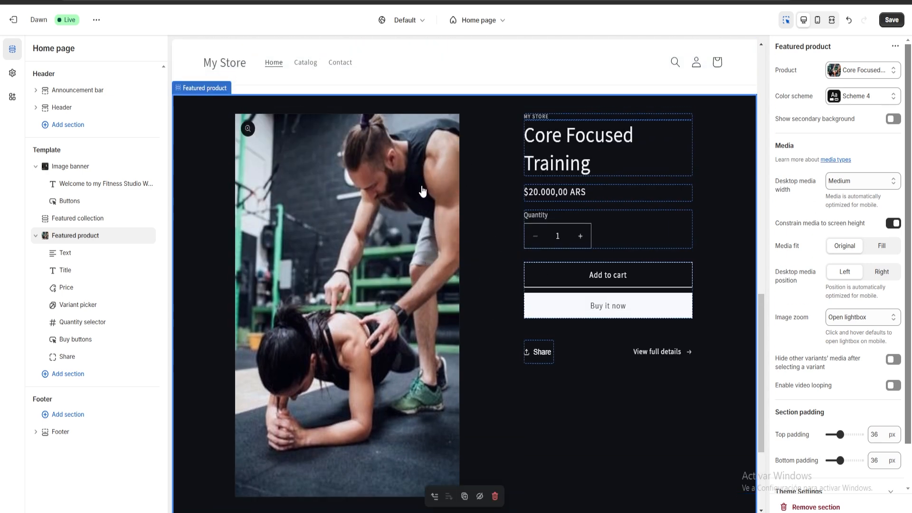
# Step: Try adding a Featured collection section below the featured product in the home page template, and remove it again
pyautogui.click(72, 375)
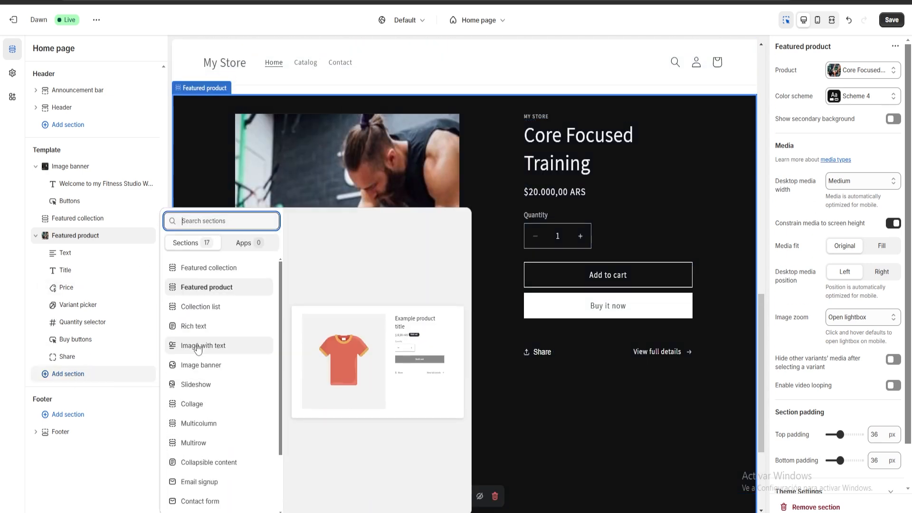
pyautogui.click(210, 268)
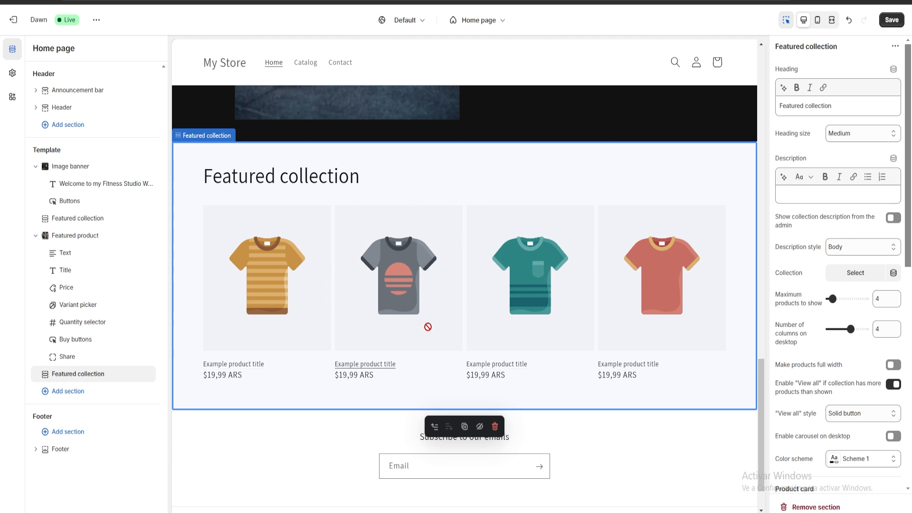
pyautogui.click(814, 507)
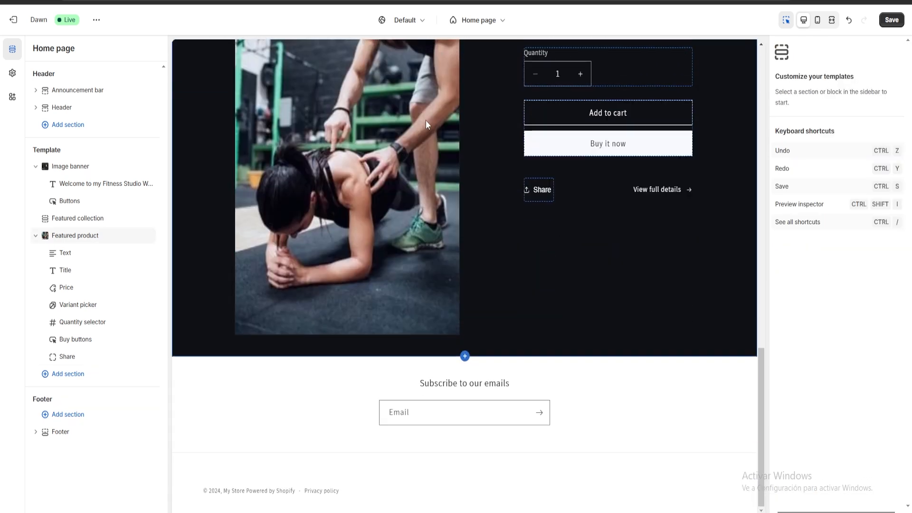
pyautogui.scroll(2, 426, 120)
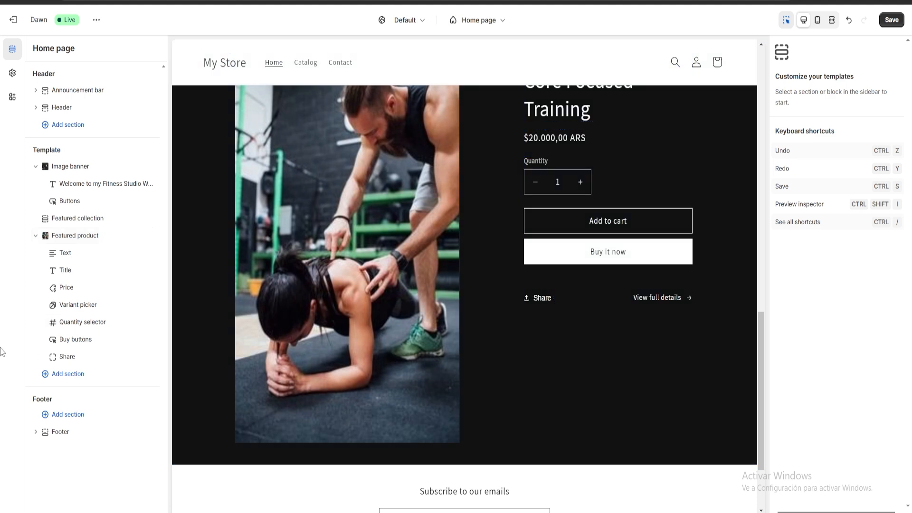
# Step: Look through the section types that can be added to the home page's footer and header
pyautogui.click(68, 415)
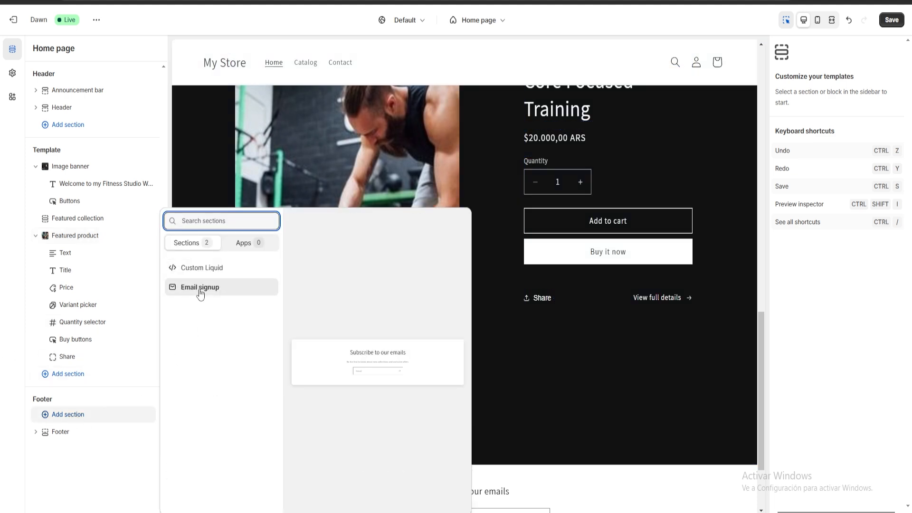
pyautogui.click(2, 279)
pyautogui.click(72, 126)
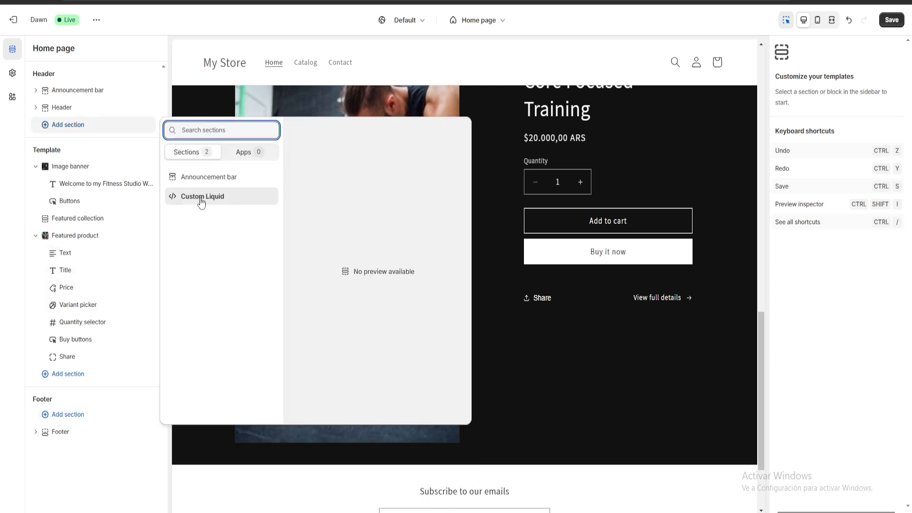
pyautogui.click(210, 177)
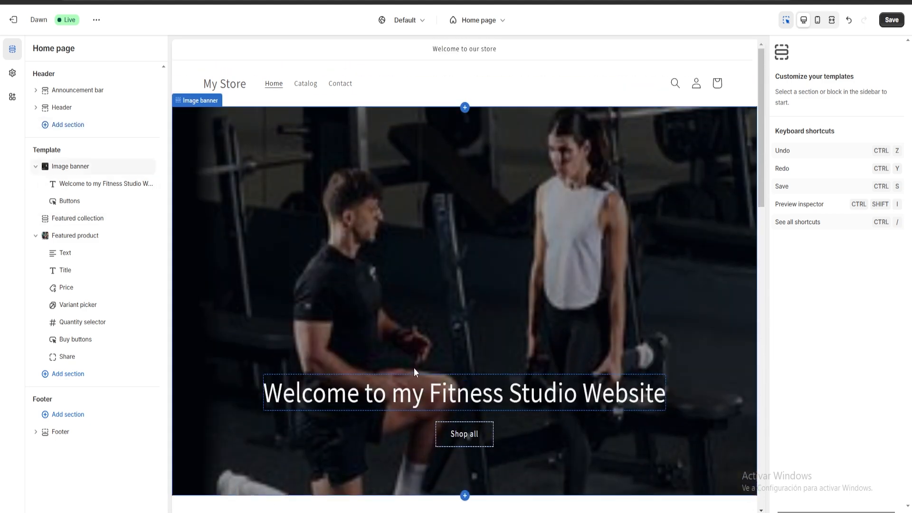
# Step: Save the home page changes with the Header section selected and exit the theme editor
pyautogui.click(441, 95)
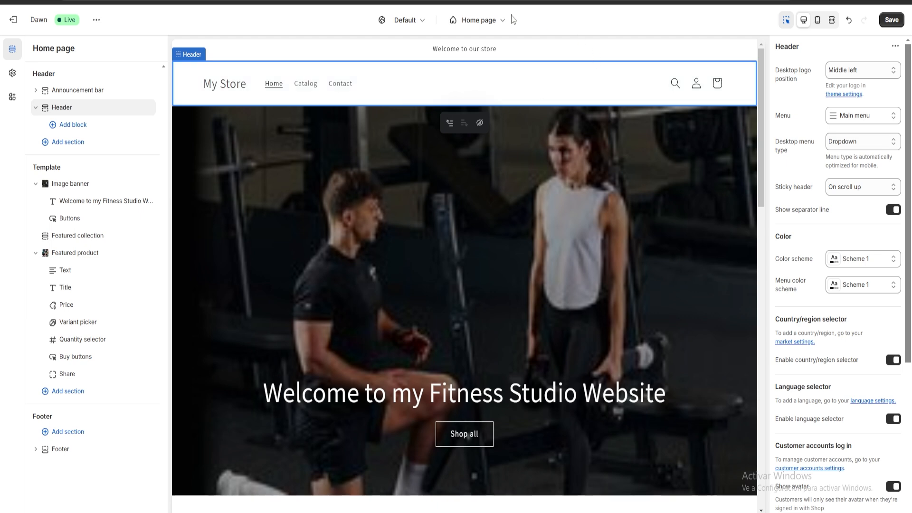
pyautogui.click(893, 20)
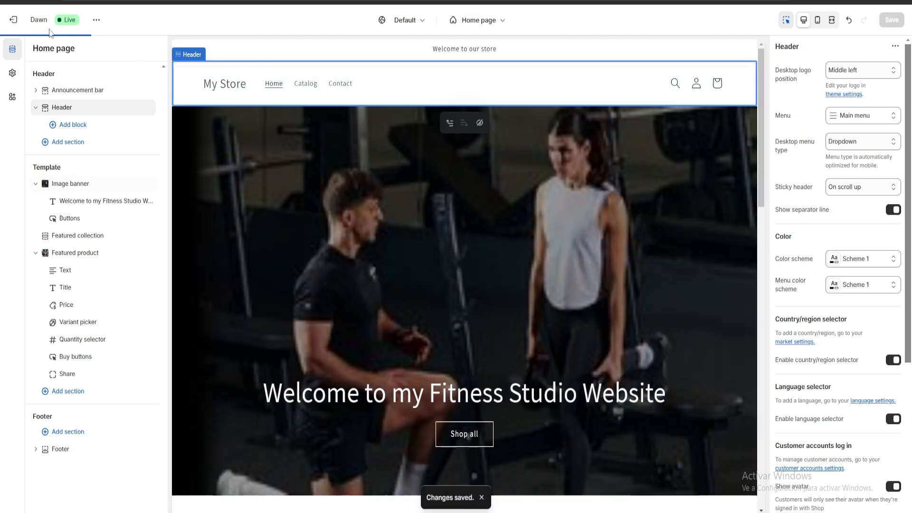
pyautogui.click(13, 20)
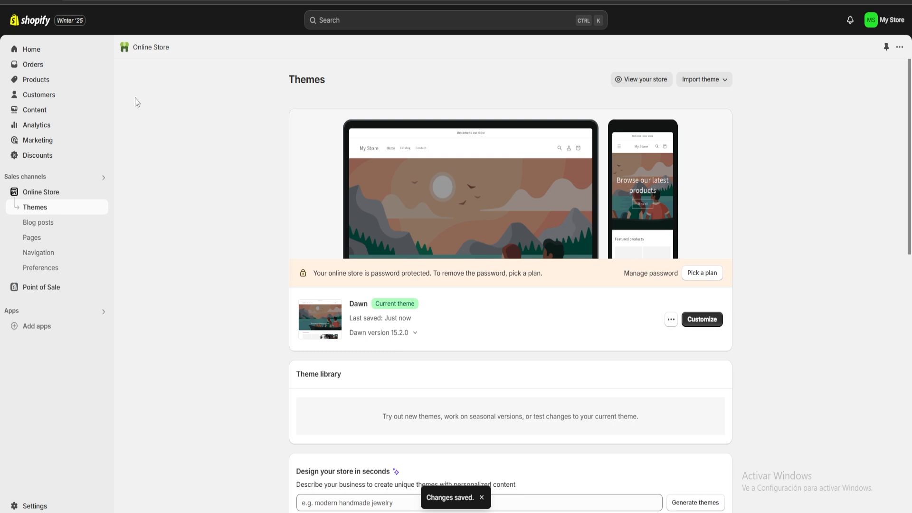
# Step: Rename the store to "Fitness Studio" using the setup guide's store naming task, save the profile and close the settings
pyautogui.click(42, 50)
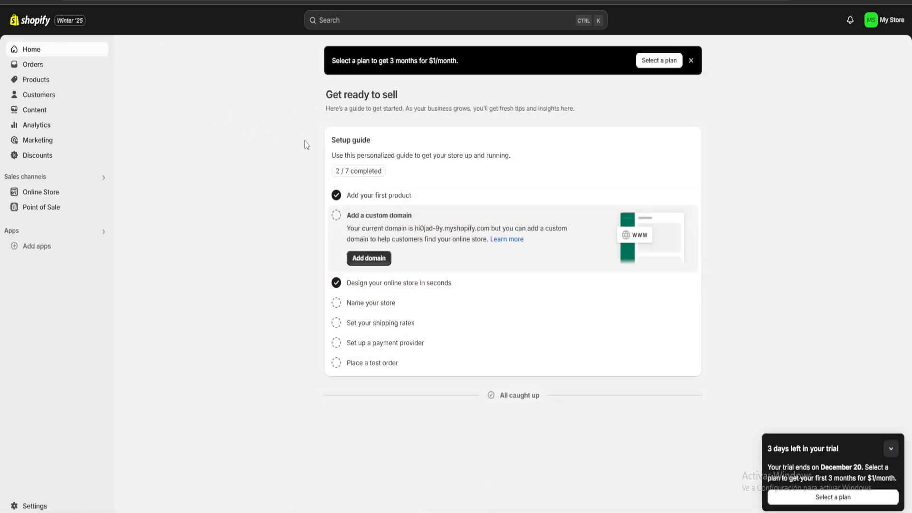
pyautogui.click(366, 303)
pyautogui.click(369, 298)
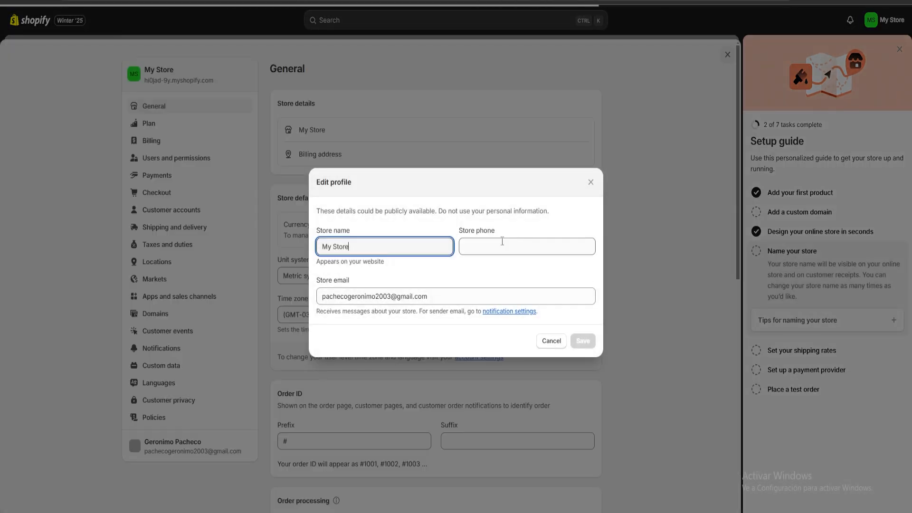
pyautogui.moveTo(399, 246); pyautogui.dragTo(288, 241)
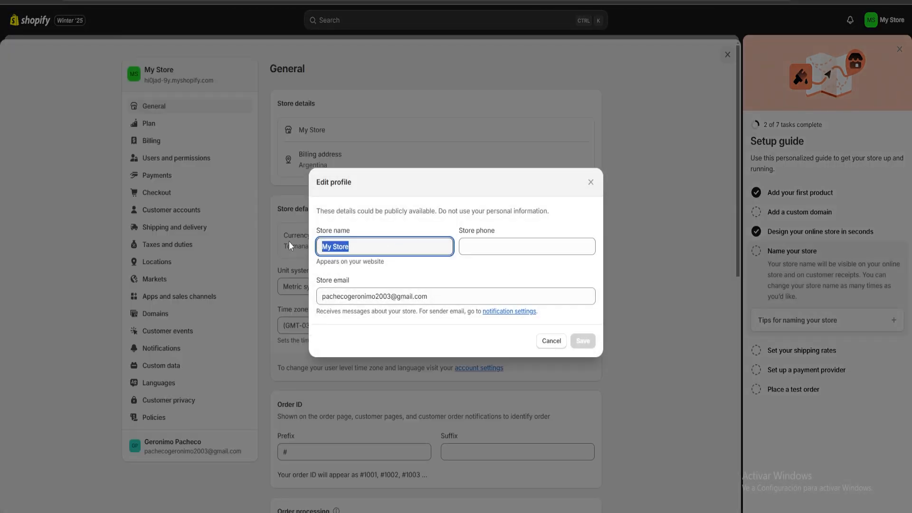
pyautogui.write('Fitness')
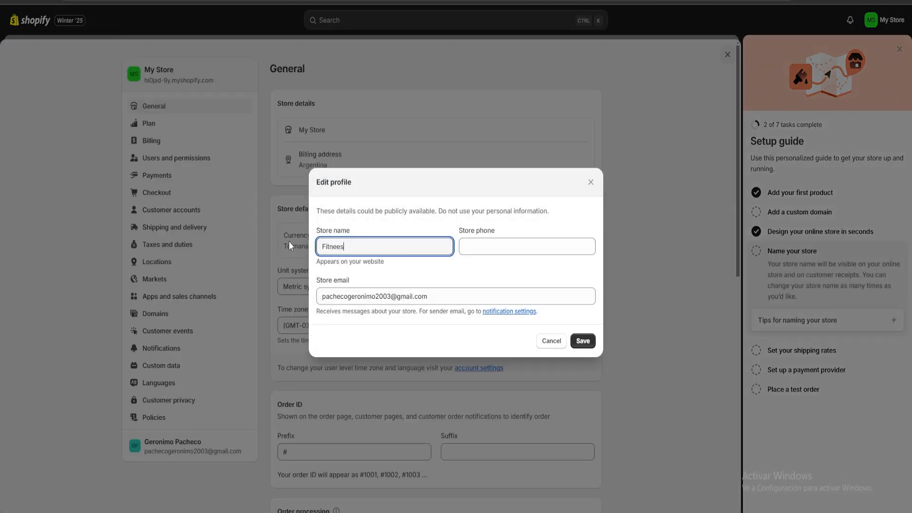
pyautogui.press('BackSpace')
pyautogui.press('BackSpace')
pyautogui.write('ss Studio')
pyautogui.click(583, 340)
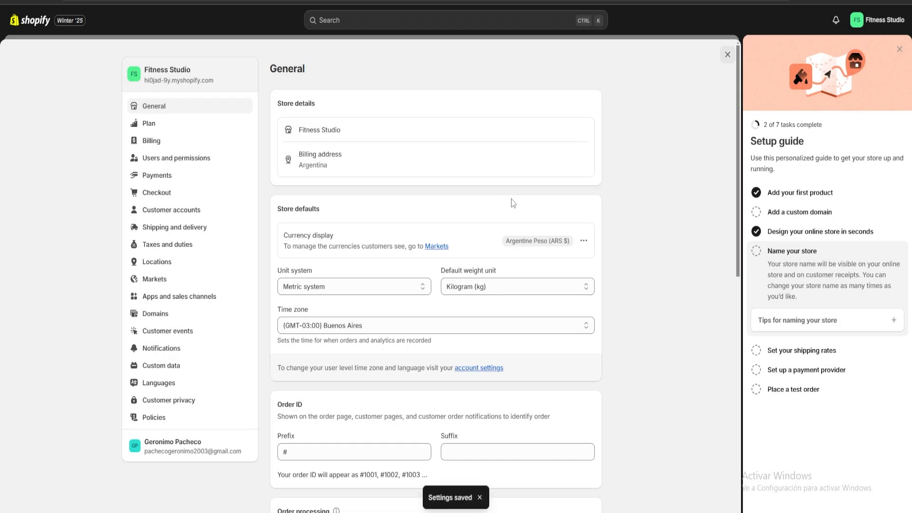
pyautogui.click(727, 54)
pyautogui.click(900, 51)
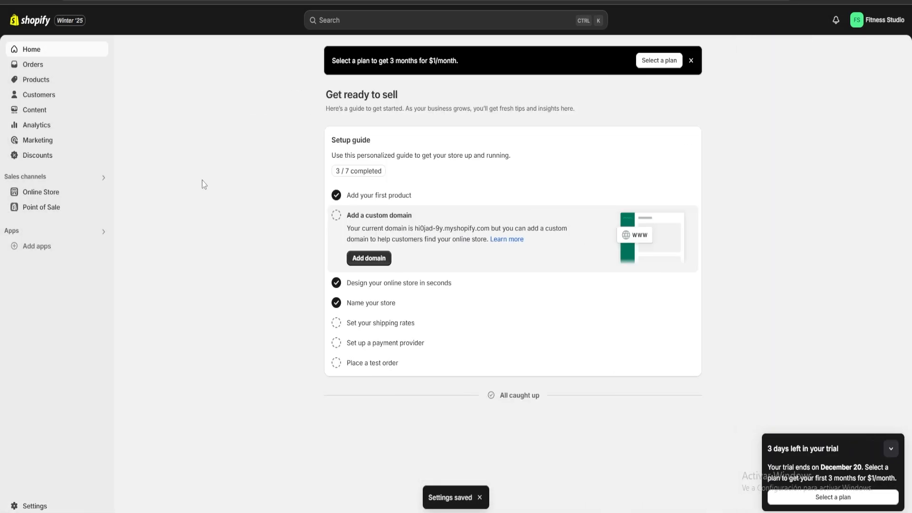
# Step: Preview the Dawn theme's home page, review its banner, featured products and Core Focused Training section, and close the preview
pyautogui.click(56, 192)
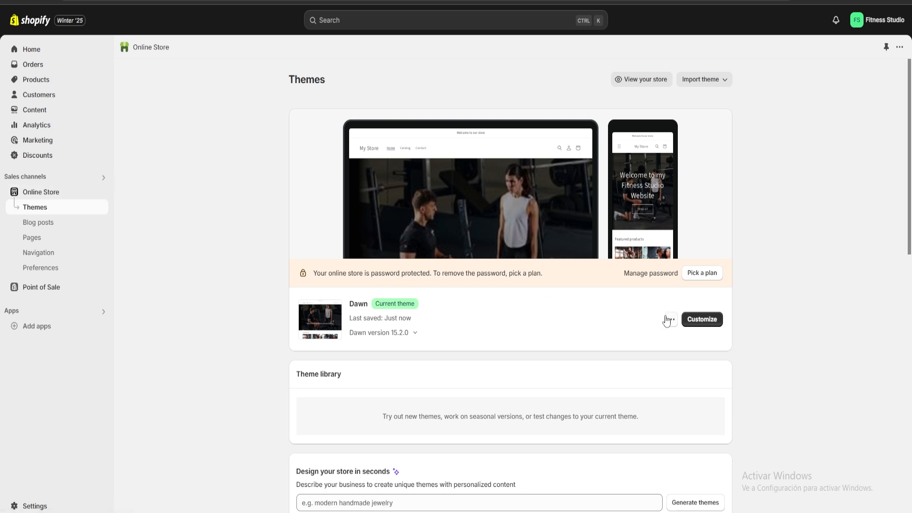
pyautogui.click(671, 323)
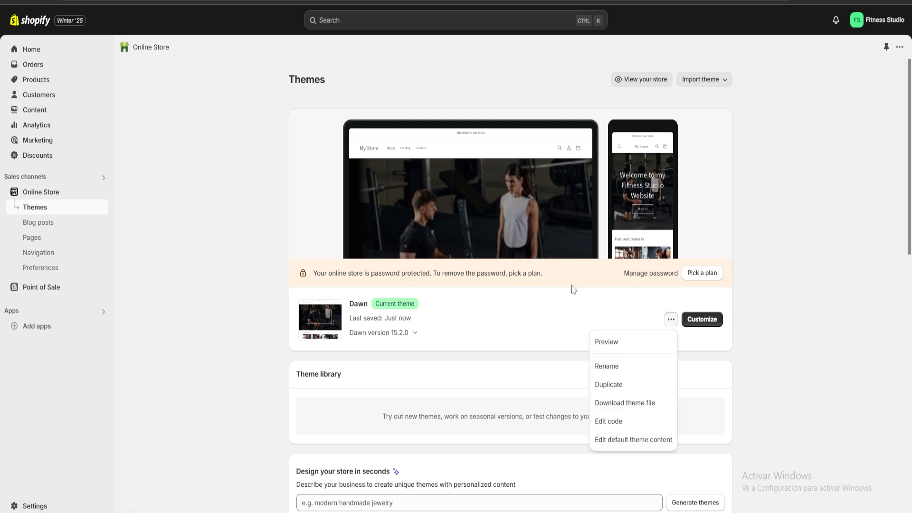
pyautogui.click(600, 340)
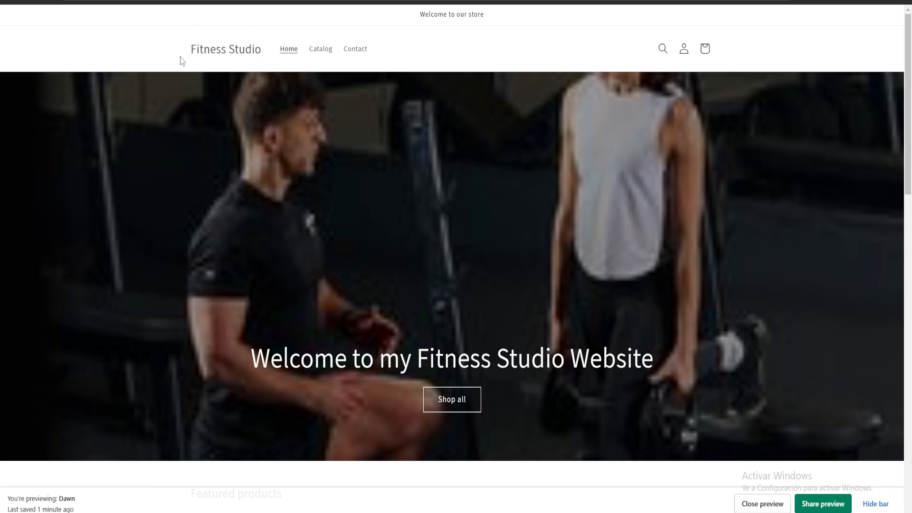
pyautogui.scroll(-6, 434, 141)
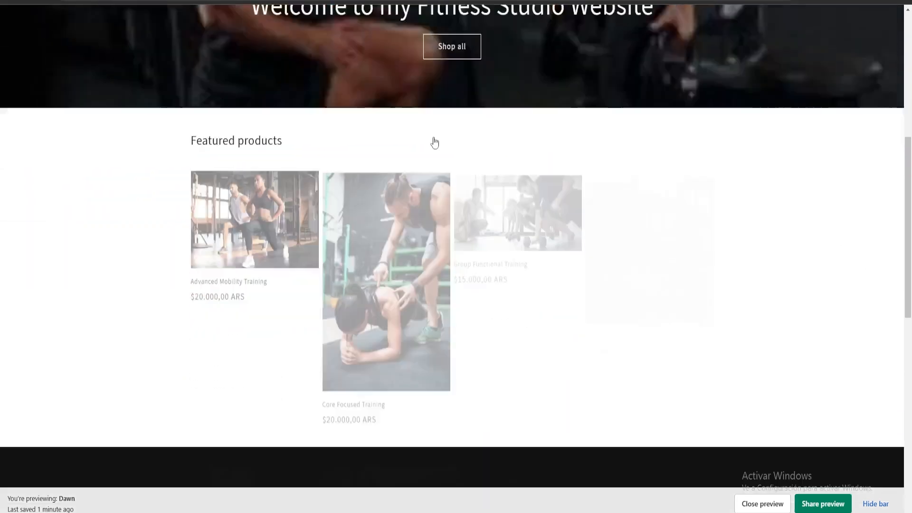
pyautogui.scroll(-10, 434, 141)
pyautogui.scroll(4, 481, 159)
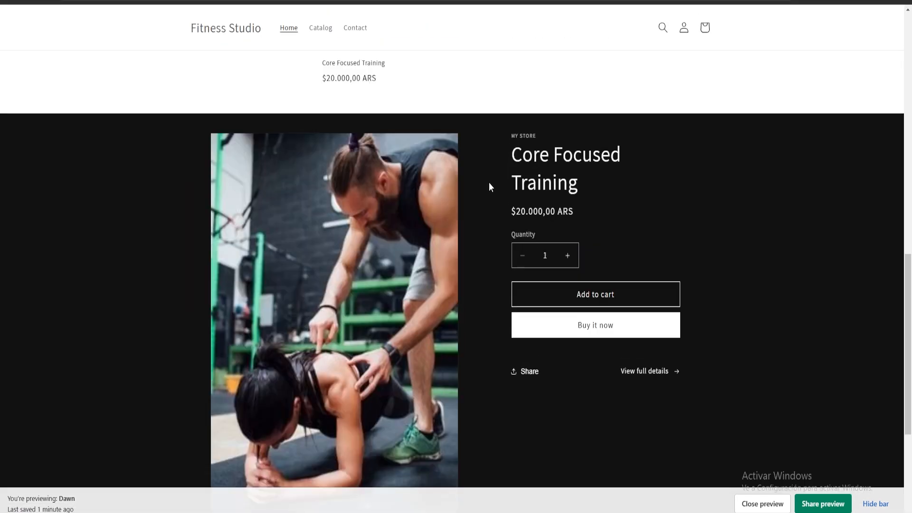
pyautogui.scroll(6, 494, 195)
pyautogui.scroll(-3, 541, 238)
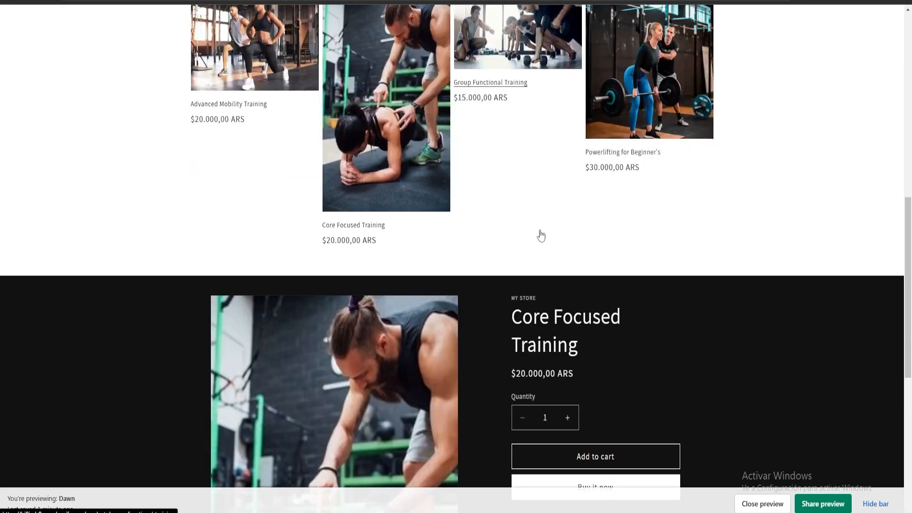
pyautogui.scroll(-4, 541, 236)
pyautogui.scroll(6, 542, 241)
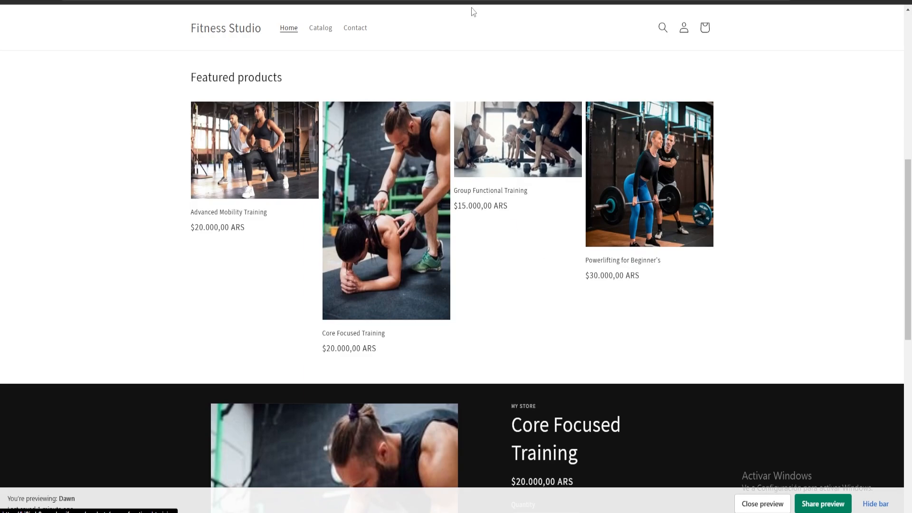
pyautogui.hotkey('ctrl', 'w')
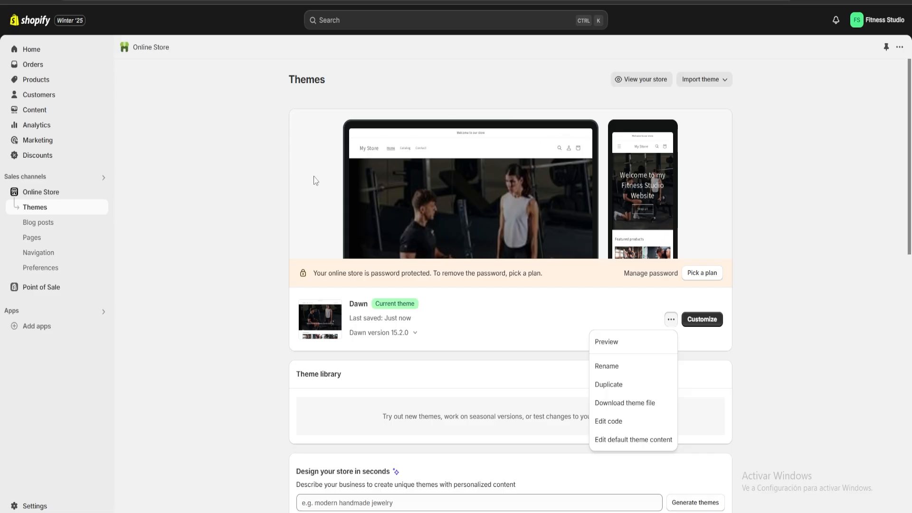
pyautogui.click(231, 184)
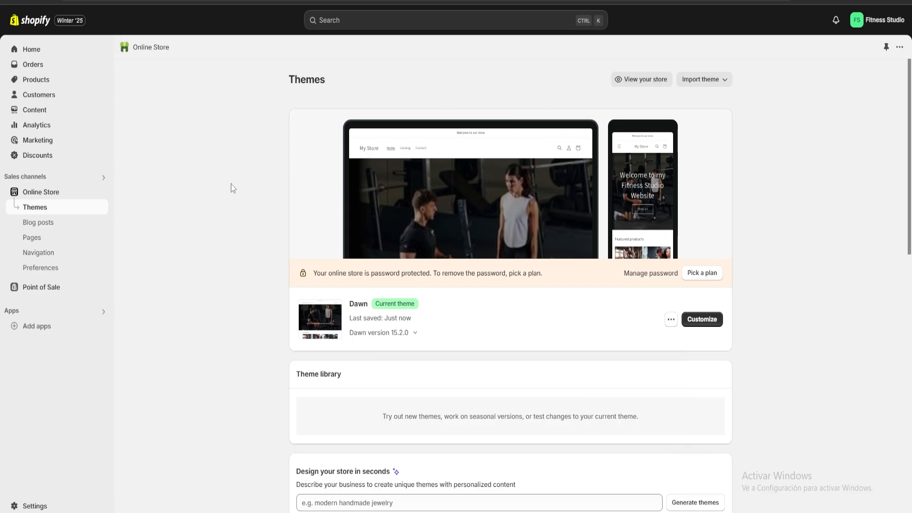
# Step: Open the store's Analytics and examine the Total sales and Sales by channel reports
pyautogui.click(55, 128)
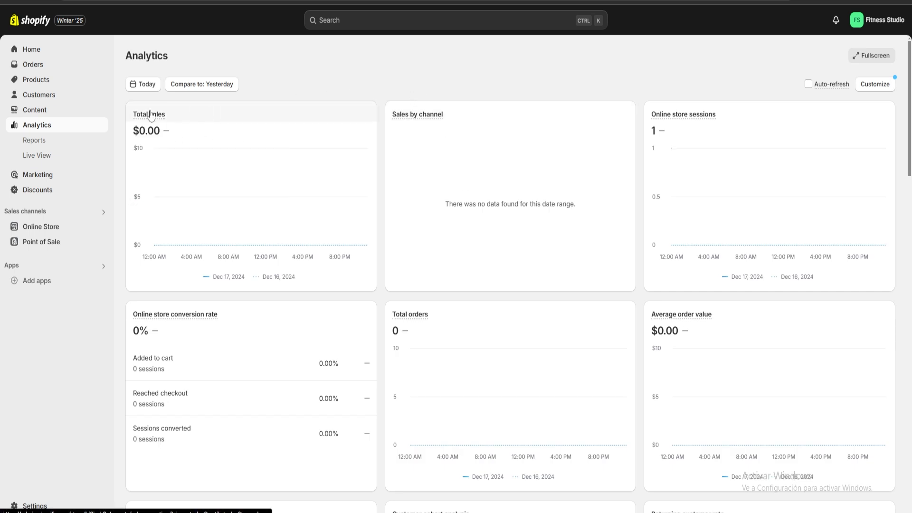
pyautogui.moveTo(150, 119)
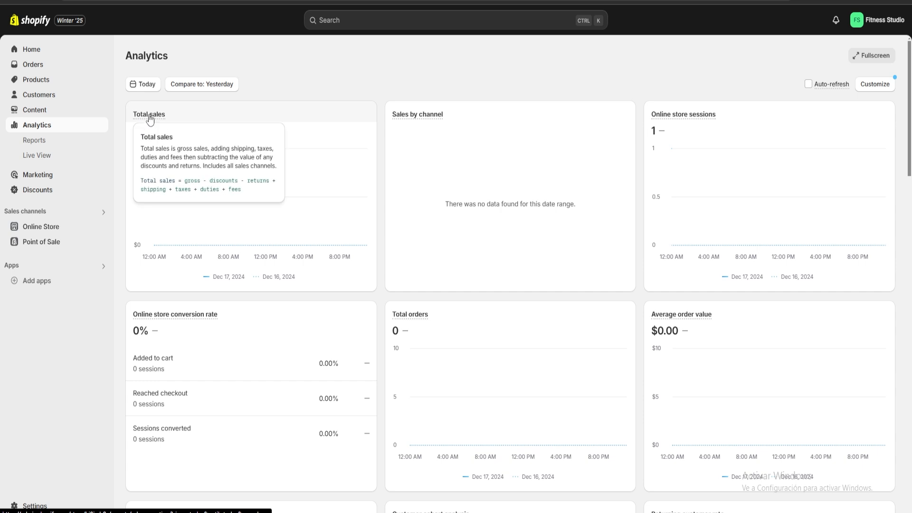
pyautogui.moveTo(434, 117)
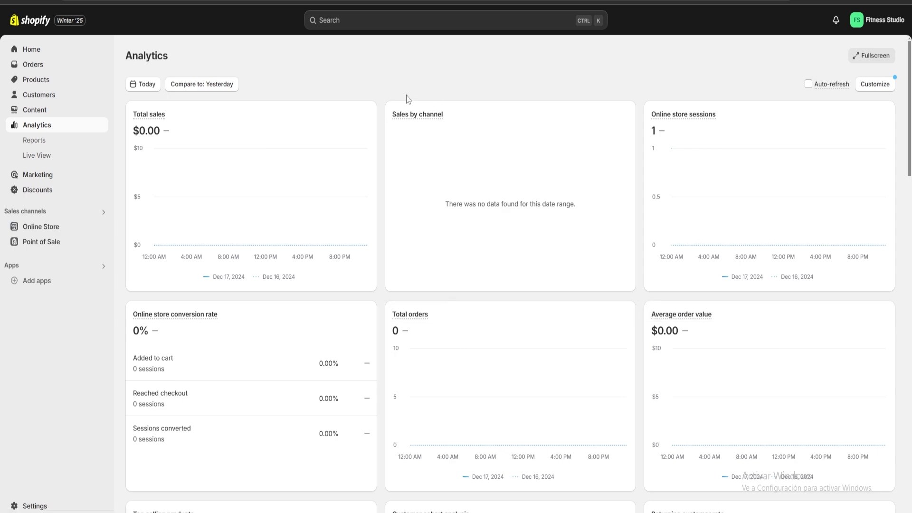
# Step: Start a new discount of the Amount off products type from the store's Discounts page
pyautogui.scroll(-9, 408, 99)
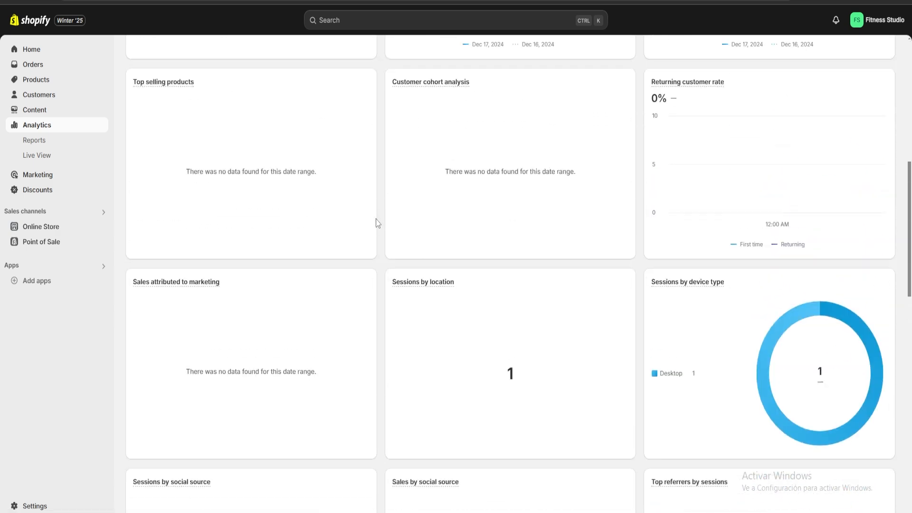
pyautogui.scroll(-8, 380, 208)
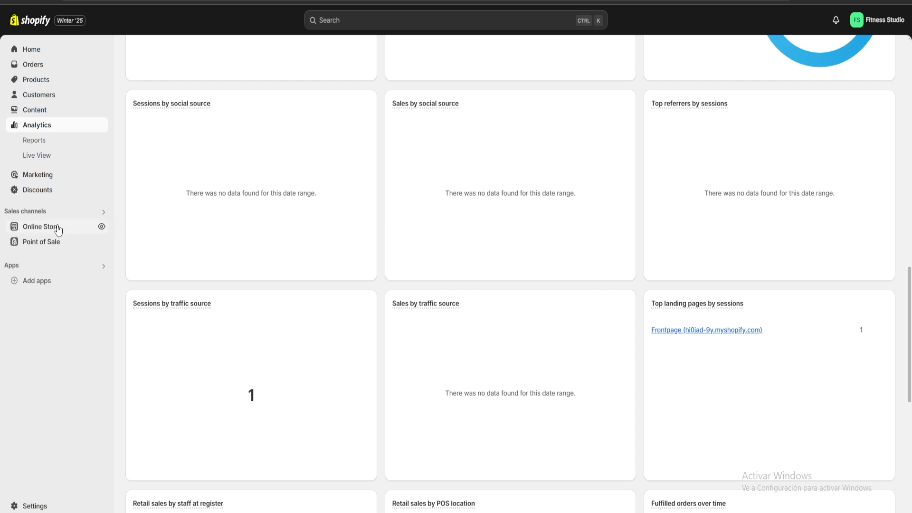
pyautogui.click(32, 193)
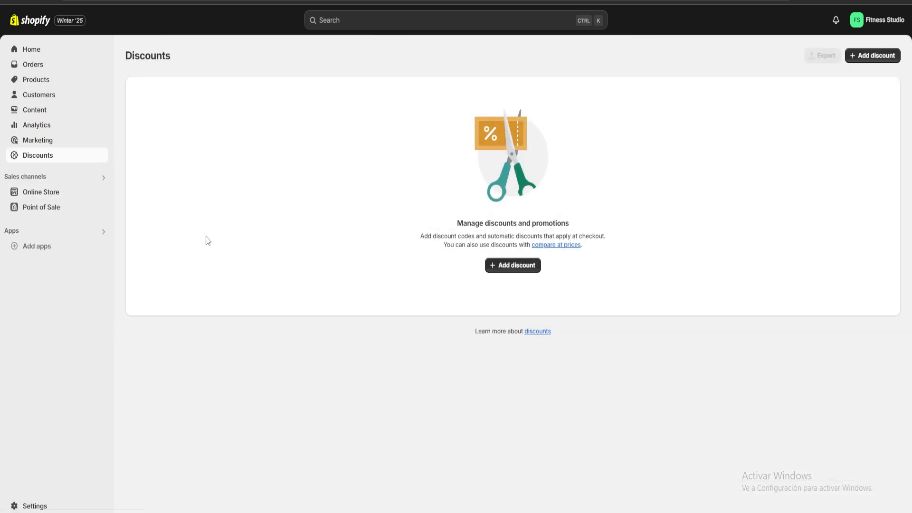
pyautogui.click(505, 265)
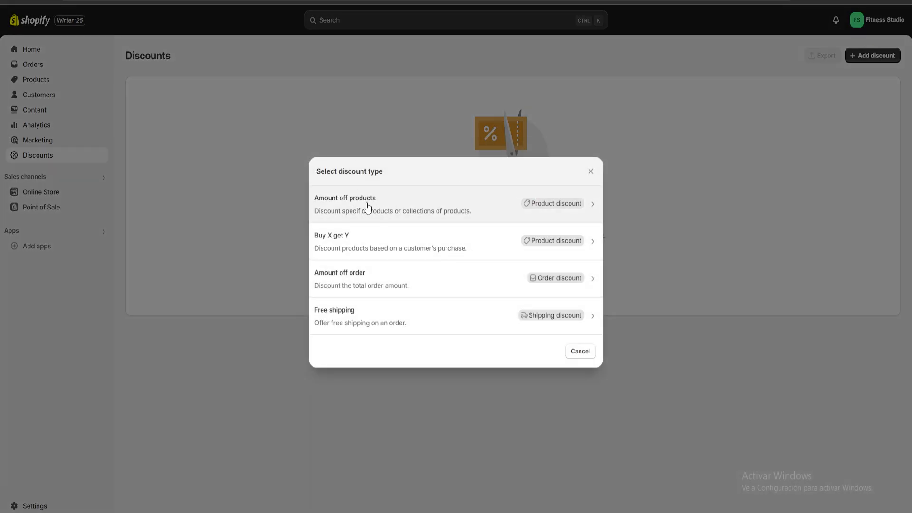
pyautogui.click(372, 208)
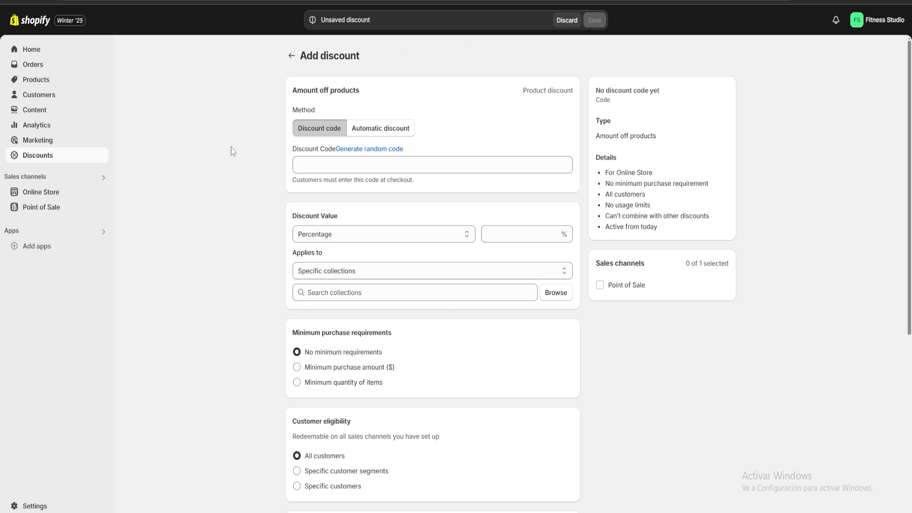
# Step: Enter "fitness101" as the discount code, then replace it with a randomly generated code
pyautogui.click(310, 166)
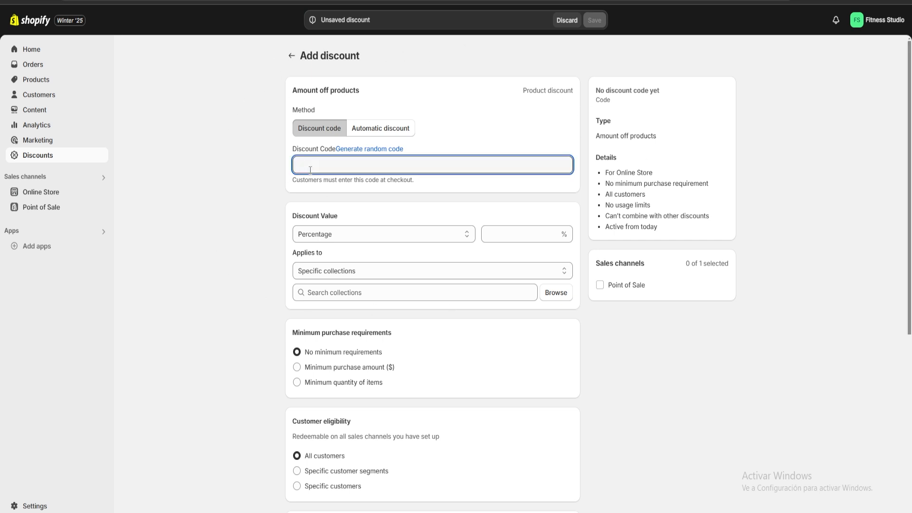
pyautogui.write('fi')
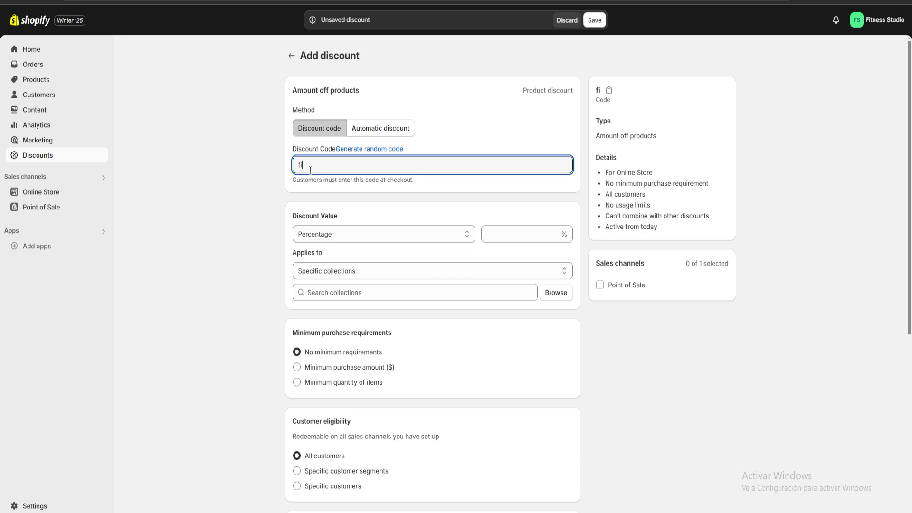
pyautogui.write('tness101')
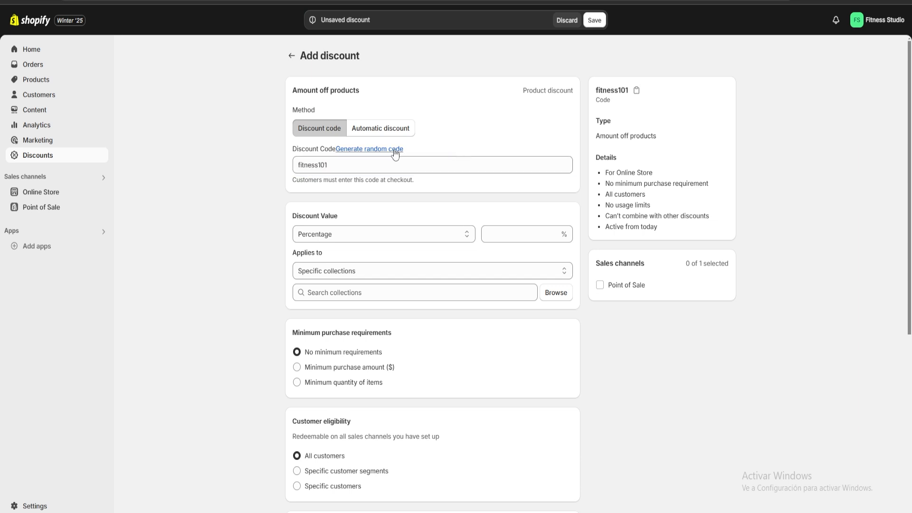
pyautogui.click(390, 149)
pyautogui.doubleClick(327, 165)
pyautogui.click(393, 167)
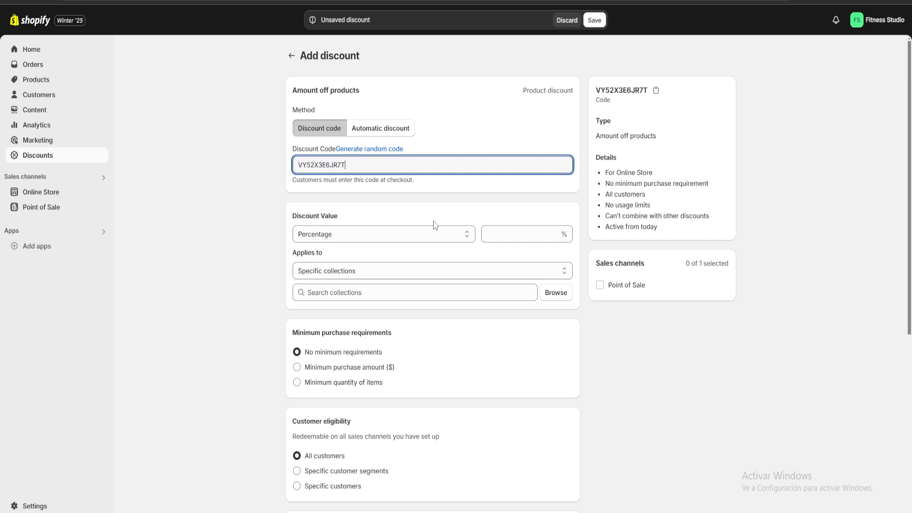
# Step: Set the discount value to 10 percent, keeping the Percentage value type
pyautogui.scroll(-1, 433, 225)
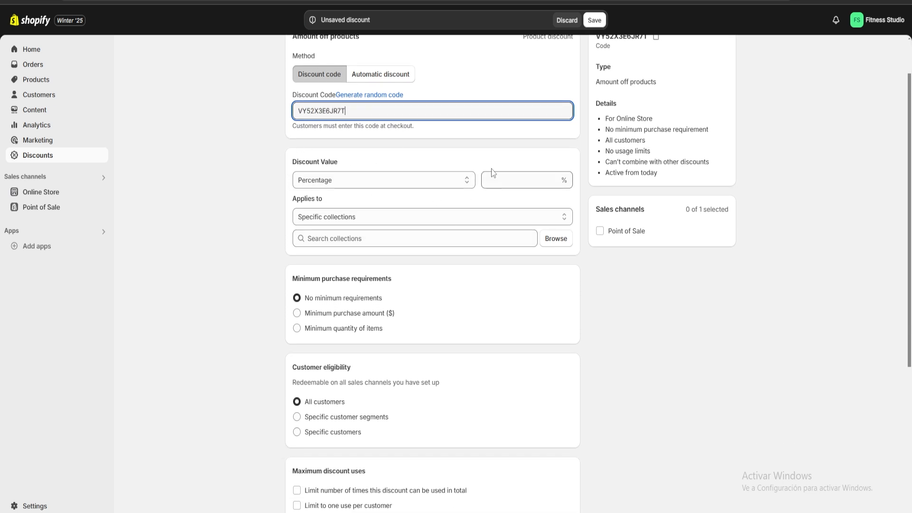
pyautogui.click(479, 157)
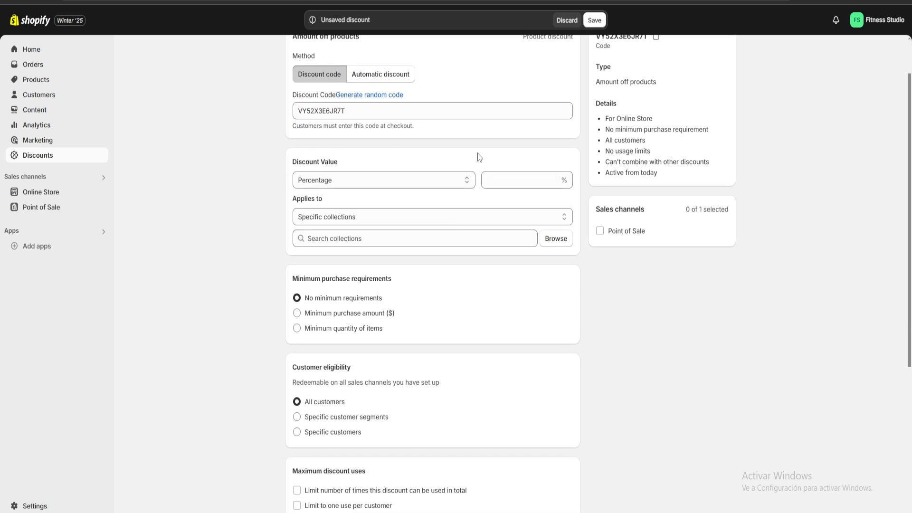
pyautogui.click(337, 183)
pyautogui.click(336, 183)
pyautogui.click(496, 179)
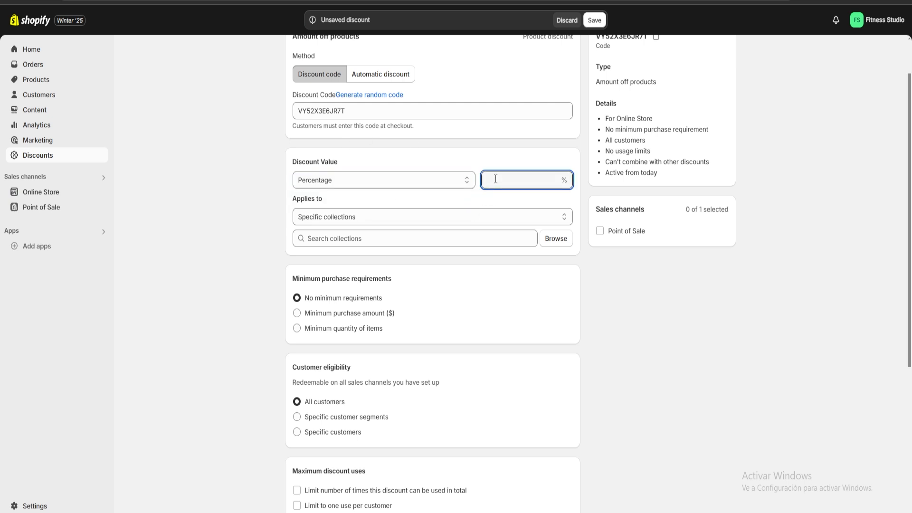
pyautogui.write('10')
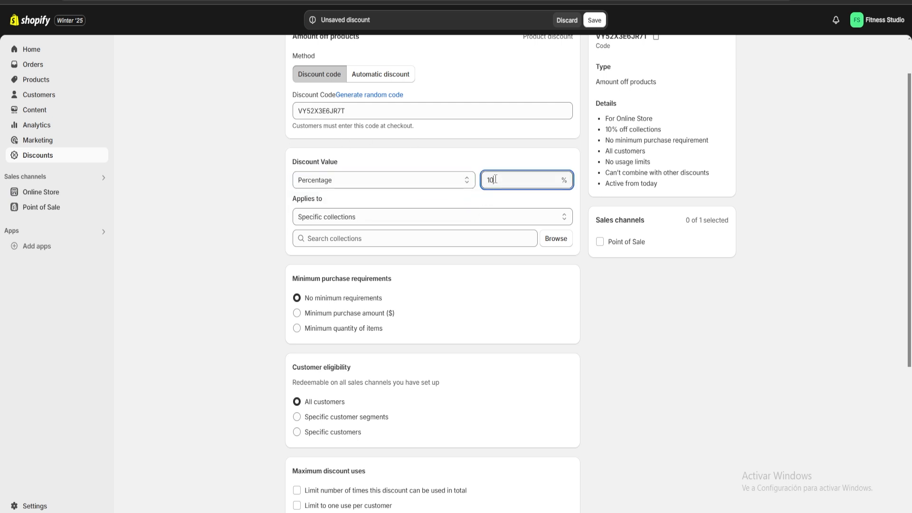
pyautogui.click(473, 155)
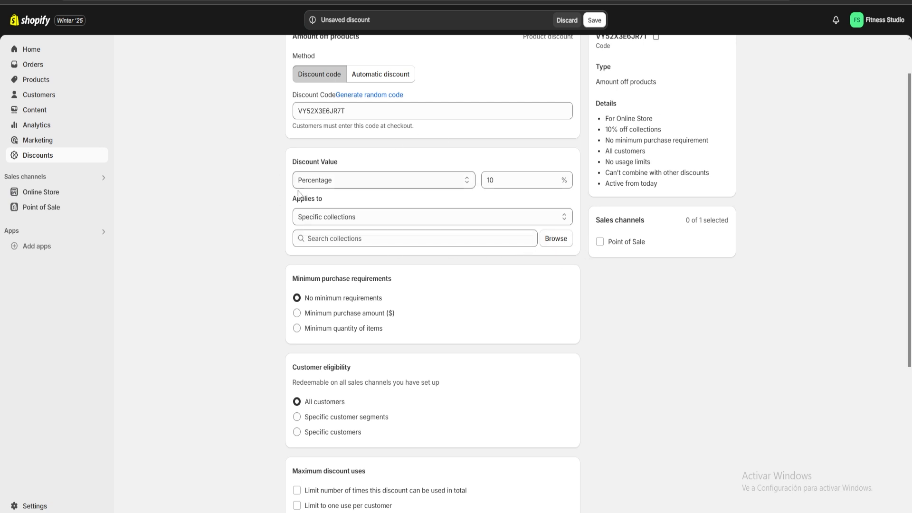
# Step: Apply the discount to the Home page collection
pyautogui.click(556, 241)
pyautogui.click(321, 163)
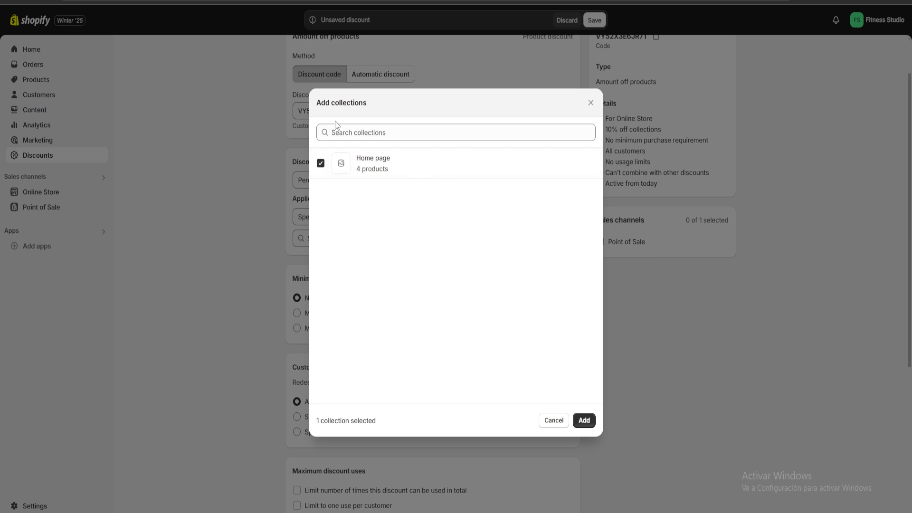
pyautogui.click(584, 420)
# Step: Examine the discount's minimum purchase requirements, customer eligibility, maximum discount uses and combinations options
pyautogui.scroll(-4, 597, 295)
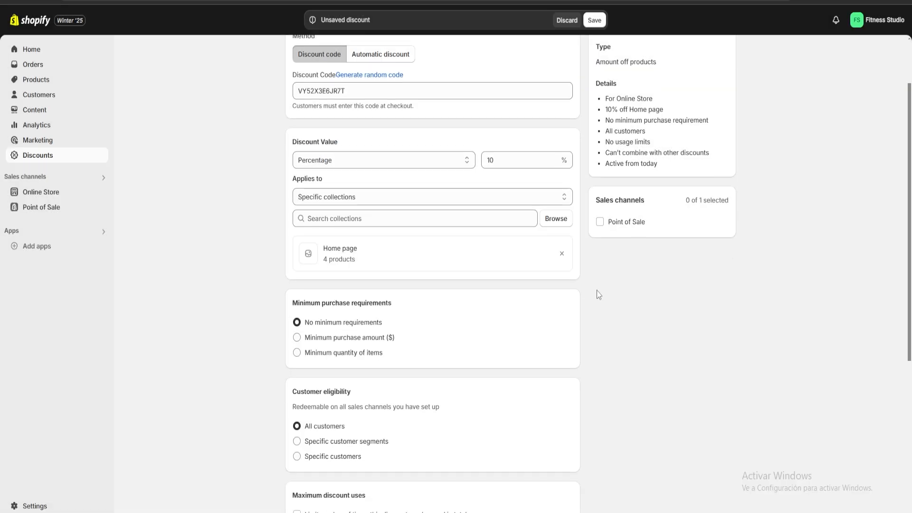
pyautogui.moveTo(292, 163); pyautogui.dragTo(400, 162)
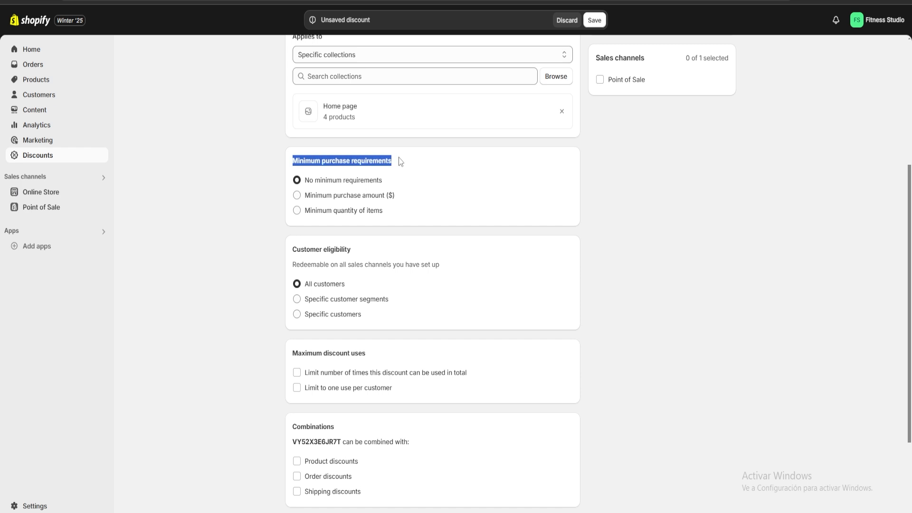
pyautogui.click(403, 163)
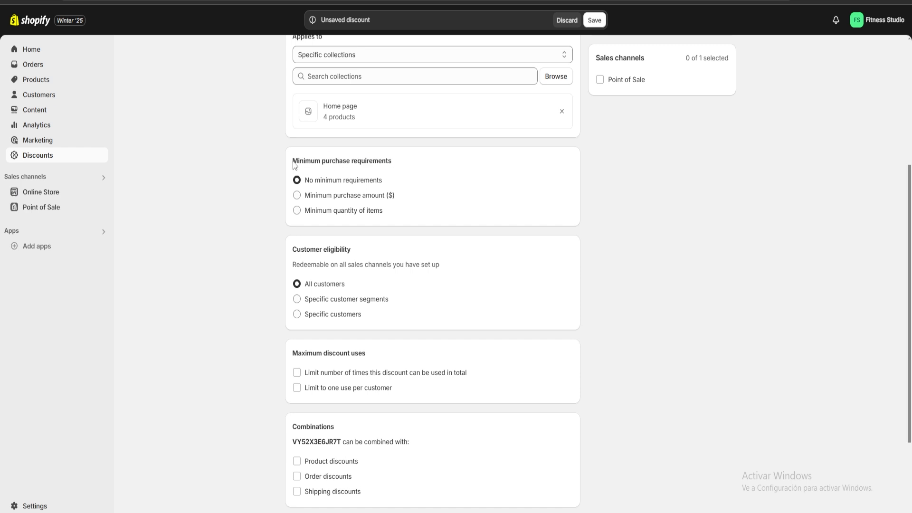
pyautogui.moveTo(285, 248); pyautogui.dragTo(363, 251)
pyautogui.click(369, 257)
pyautogui.scroll(-3, 380, 262)
pyautogui.moveTo(291, 229); pyautogui.dragTo(376, 235)
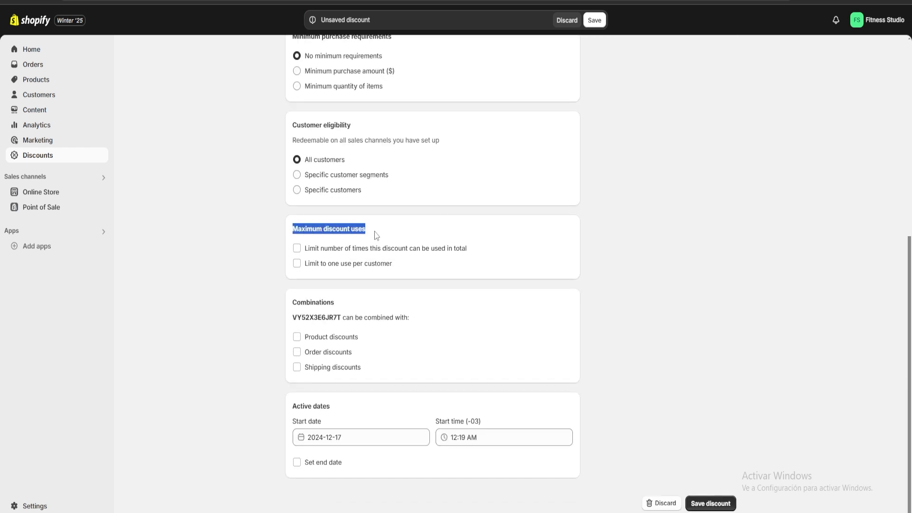
pyautogui.click(384, 231)
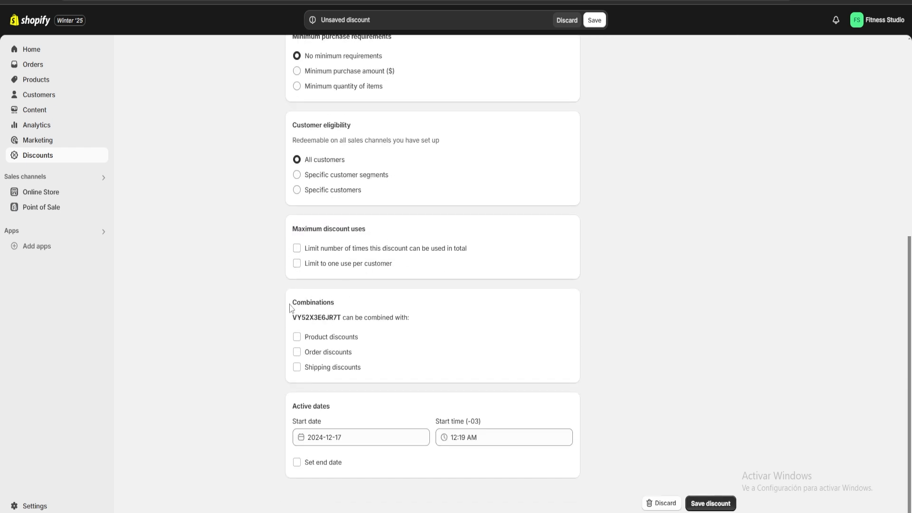
pyautogui.moveTo(290, 308); pyautogui.dragTo(345, 306)
pyautogui.click(402, 281)
# Step: Give the discount an end date of 2024-12-24, save it and return to the discounts list
pyautogui.click(297, 463)
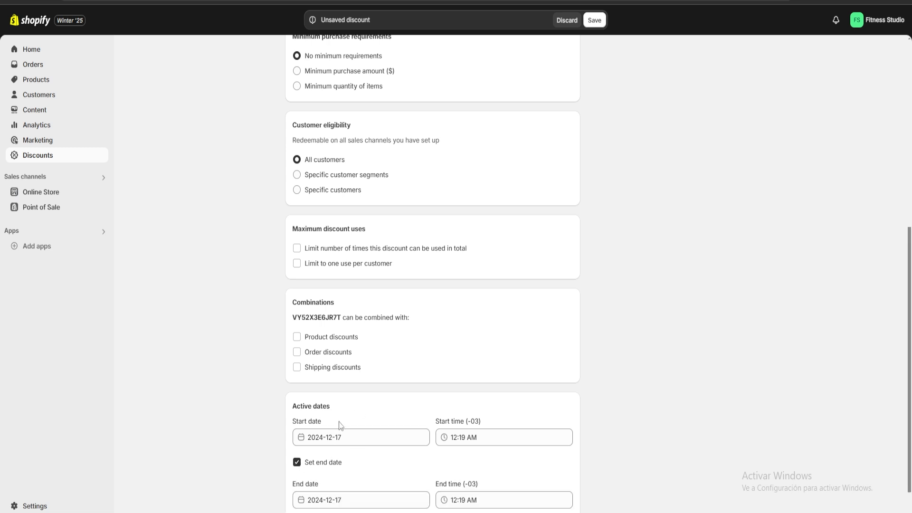
pyautogui.scroll(-1, 376, 423)
pyautogui.click(316, 462)
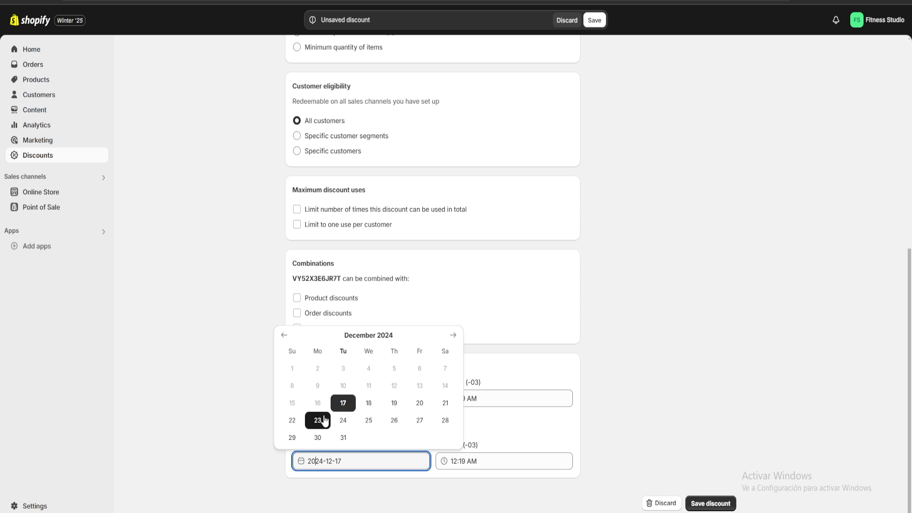
pyautogui.click(343, 420)
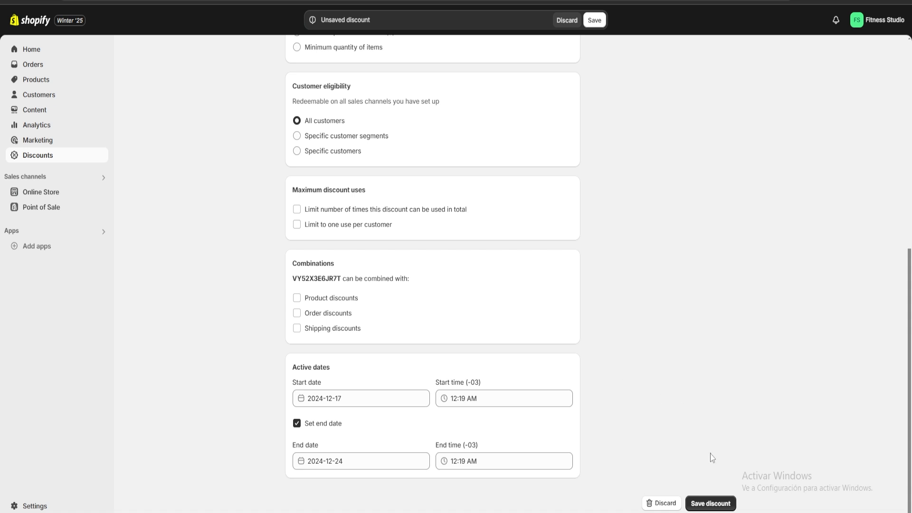
pyautogui.click(718, 504)
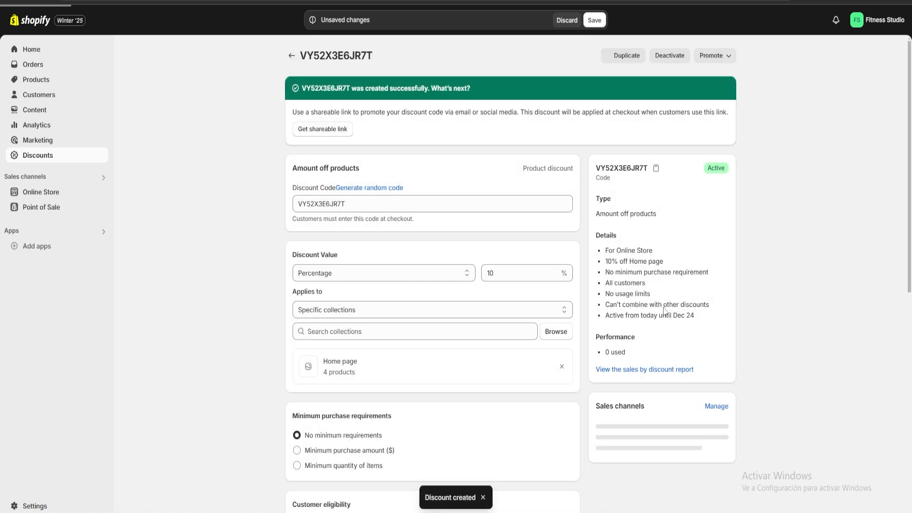
pyautogui.click(291, 56)
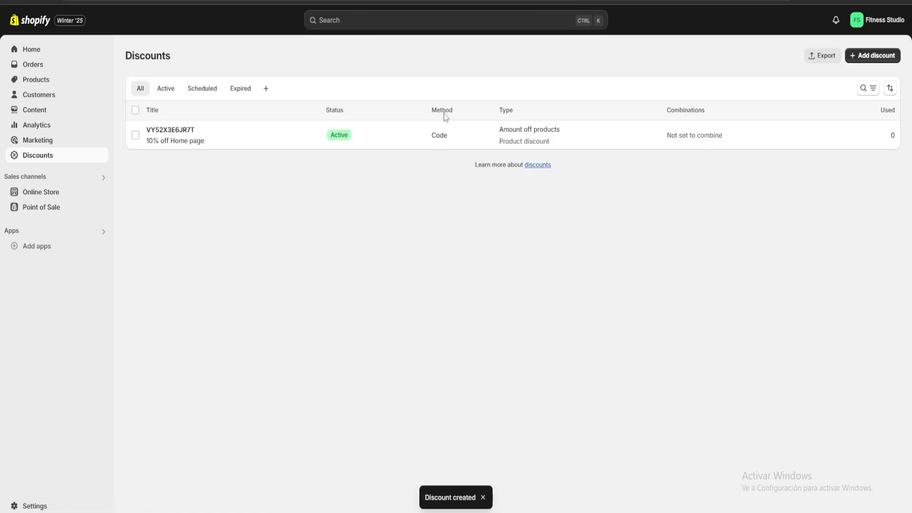